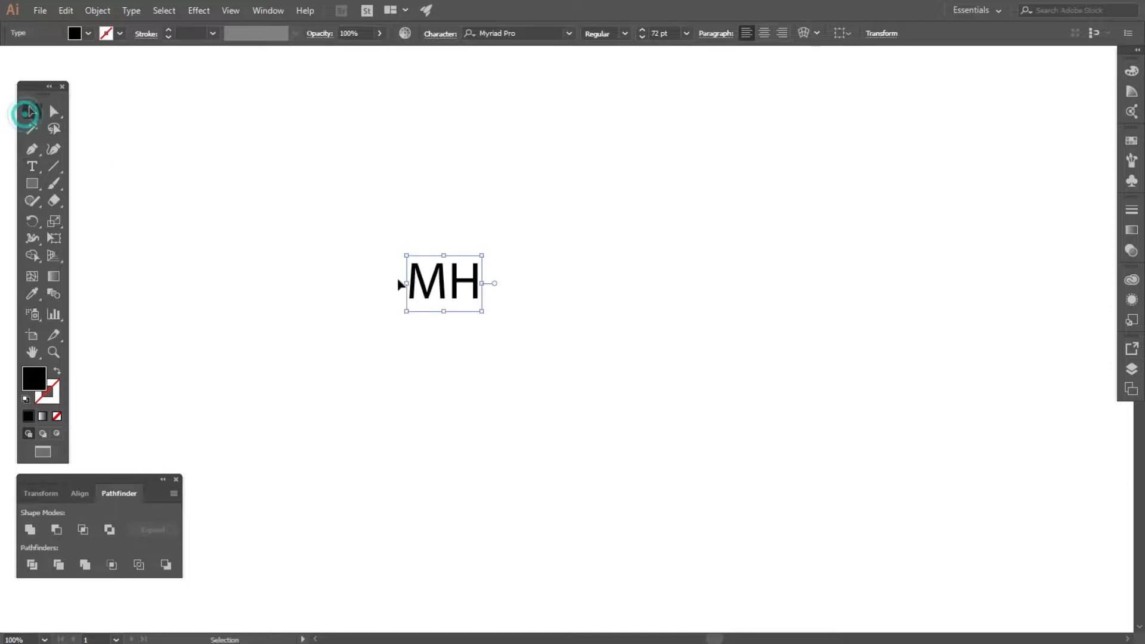
Enlarge the MH text and set its font to Montserrat Black.
drag(484, 282, 774, 283)
drag(669, 289, 586, 299)
click(545, 32)
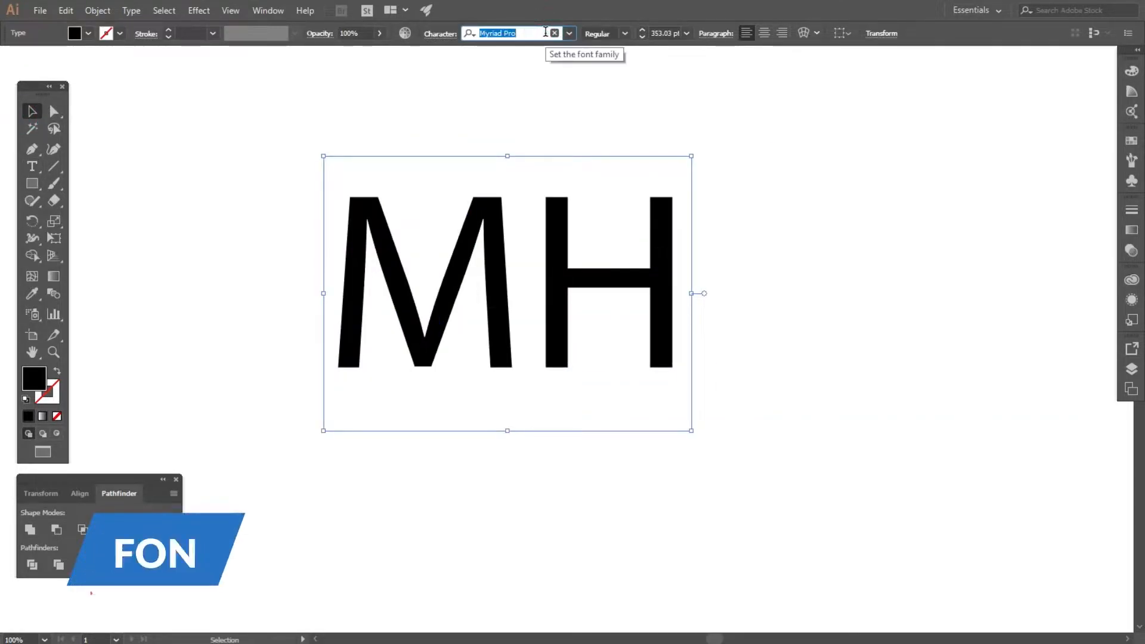
text(mon)
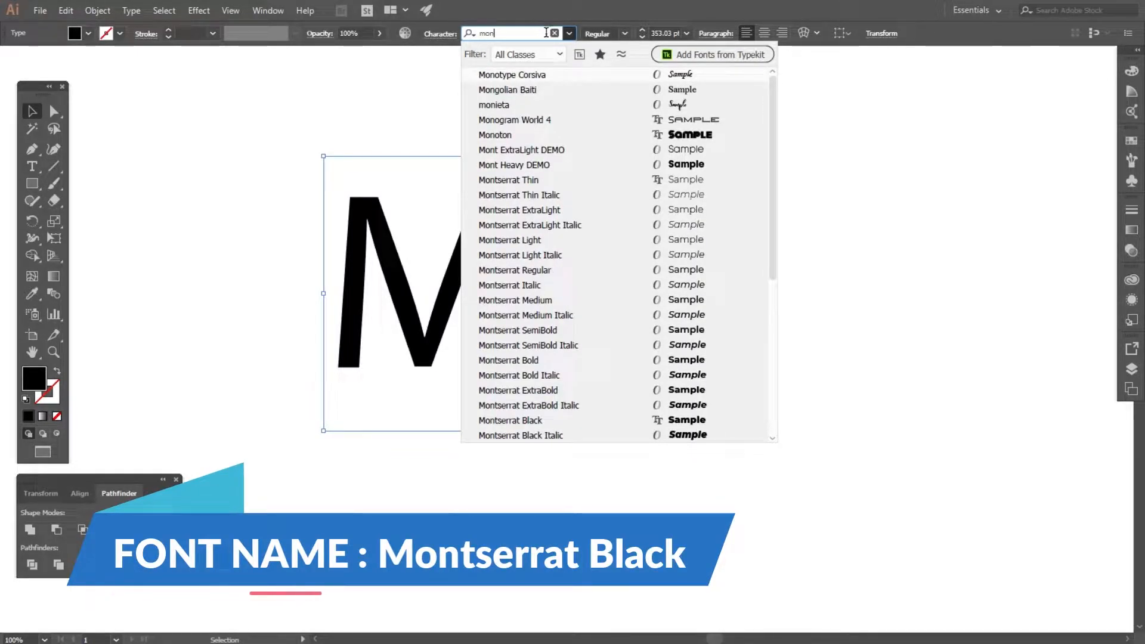
click(528, 421)
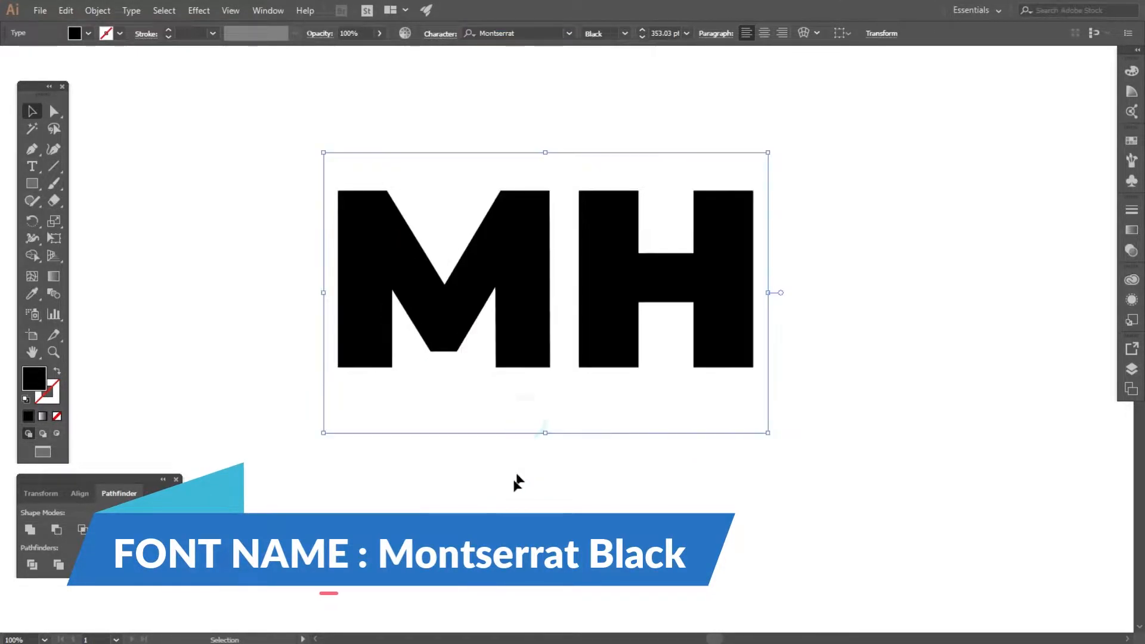
Zoom out and scale the MH text up further.
click(511, 483)
key(ctrl+minus)
key(ctrl+minus)
click(471, 310)
drag(549, 315, 607, 316)
Convert the MH text to outlines.
right_click(562, 297)
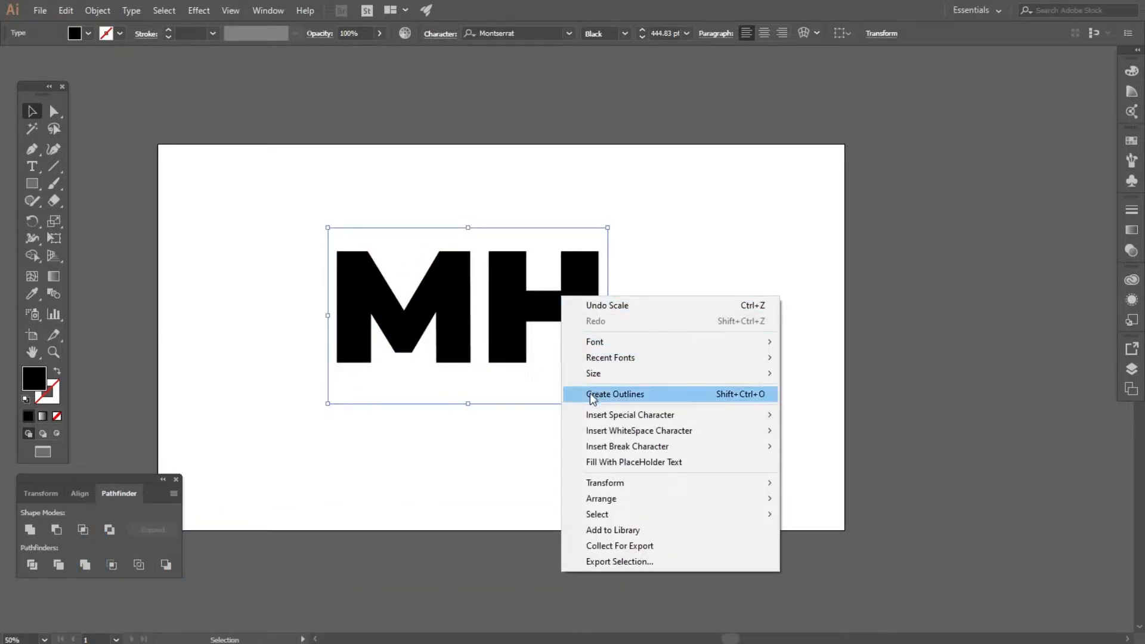
click(663, 395)
click(685, 429)
scroll(399, 347, up, 1)
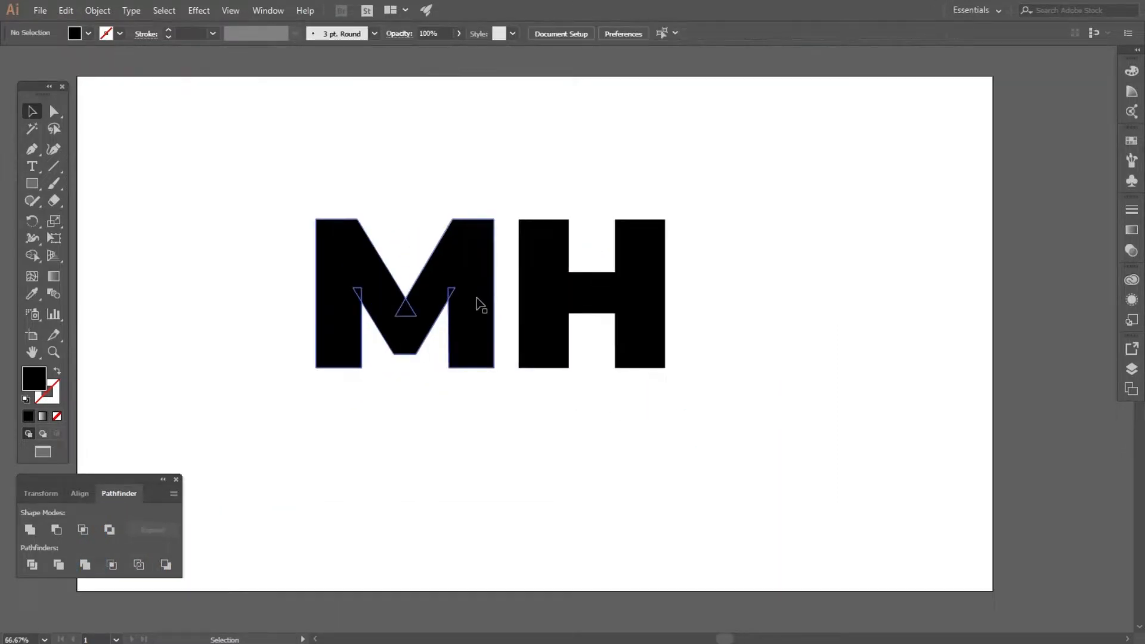
Select both outlined letters and ungroup them.
drag(235, 168, 497, 395)
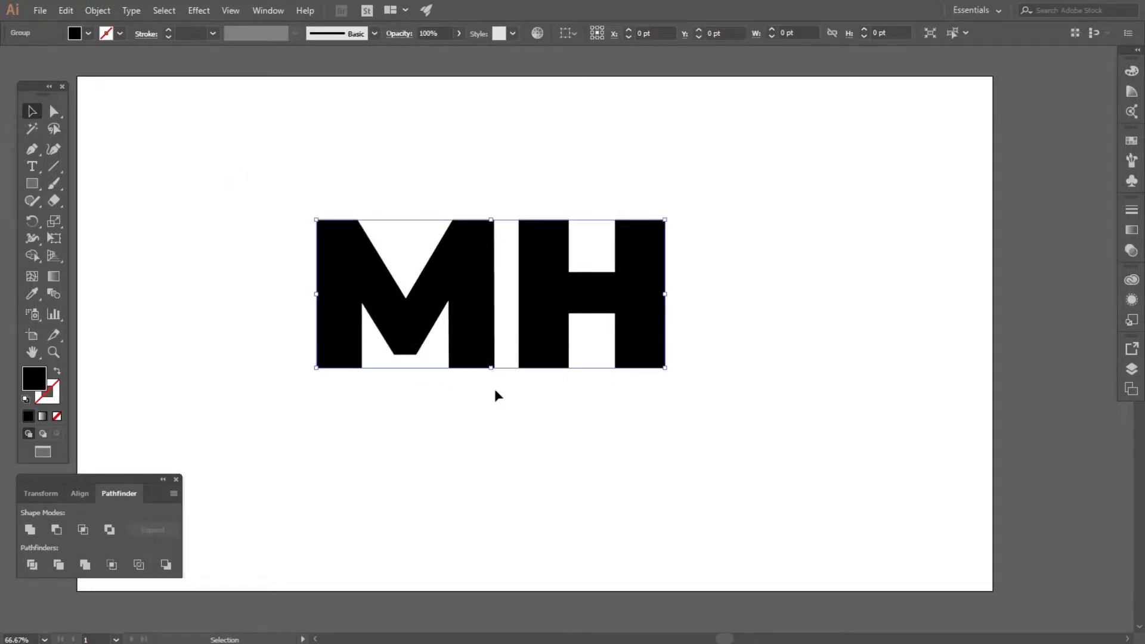
click(34, 529)
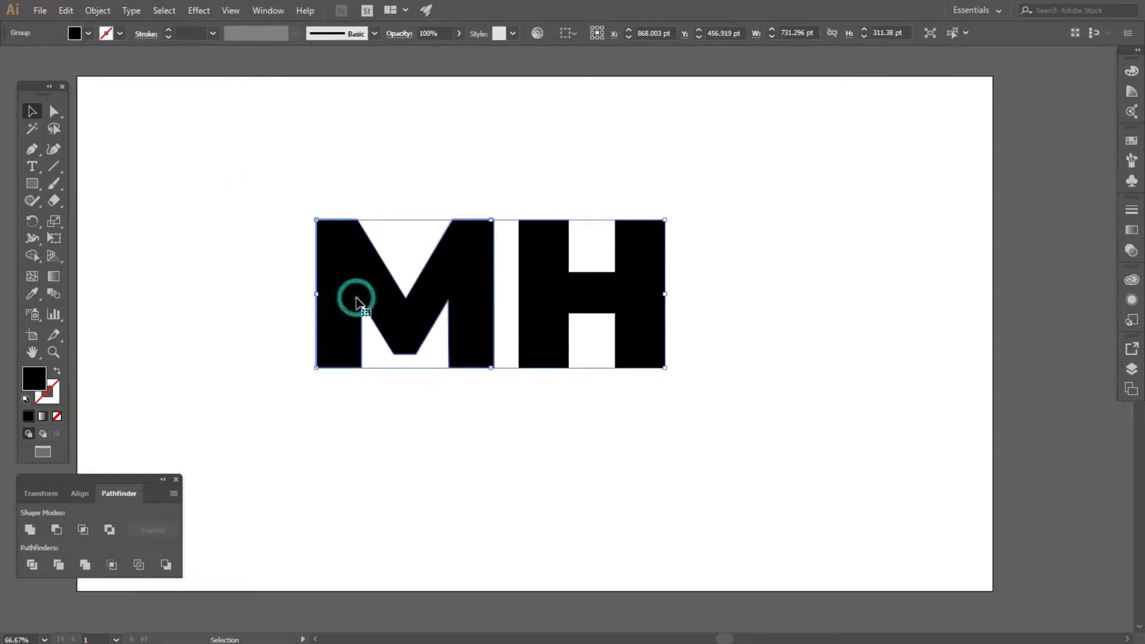
right_click(417, 306)
click(455, 409)
click(720, 408)
Move the M and the H apart from each other.
drag(448, 307, 280, 283)
drag(583, 306, 537, 294)
click(449, 301)
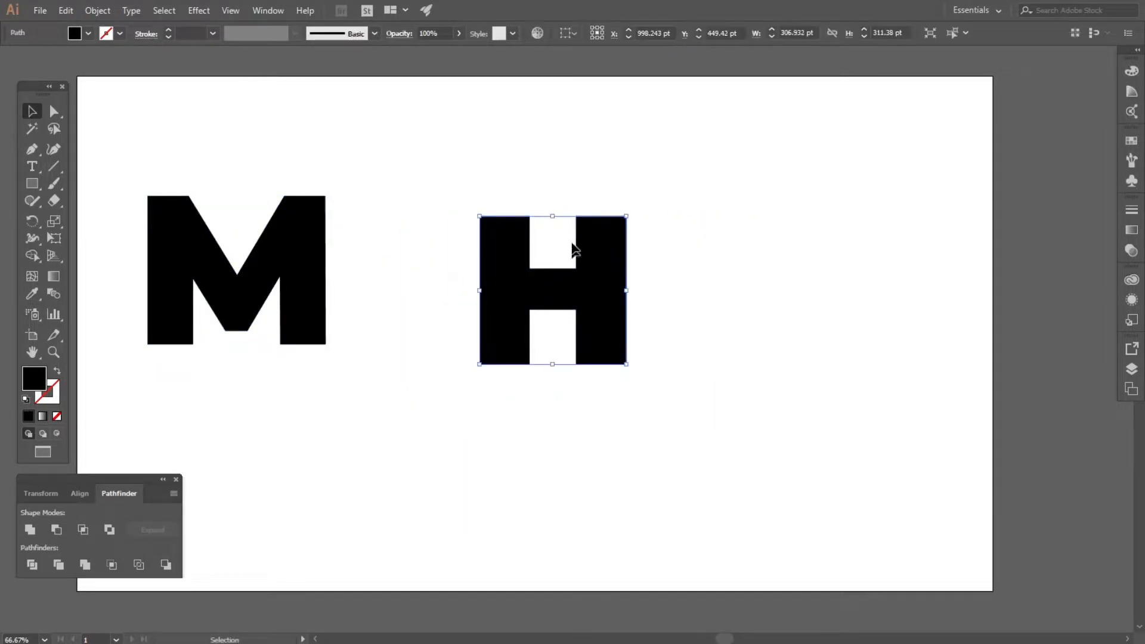
Rotate the H by 45 degrees.
scroll(563, 238, up, 1)
drag(661, 200, 524, 187)
click(659, 182)
click(597, 243)
click(29, 529)
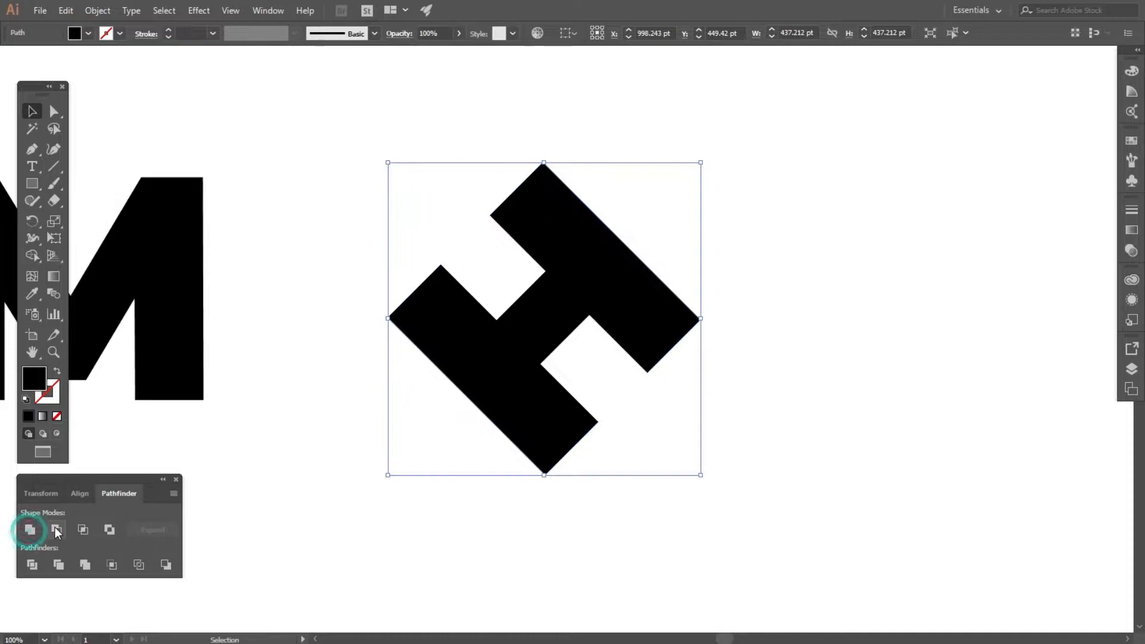
Squash the rotated H vertically with Free Transform to about 212 pt tall and reposition it.
click(54, 238)
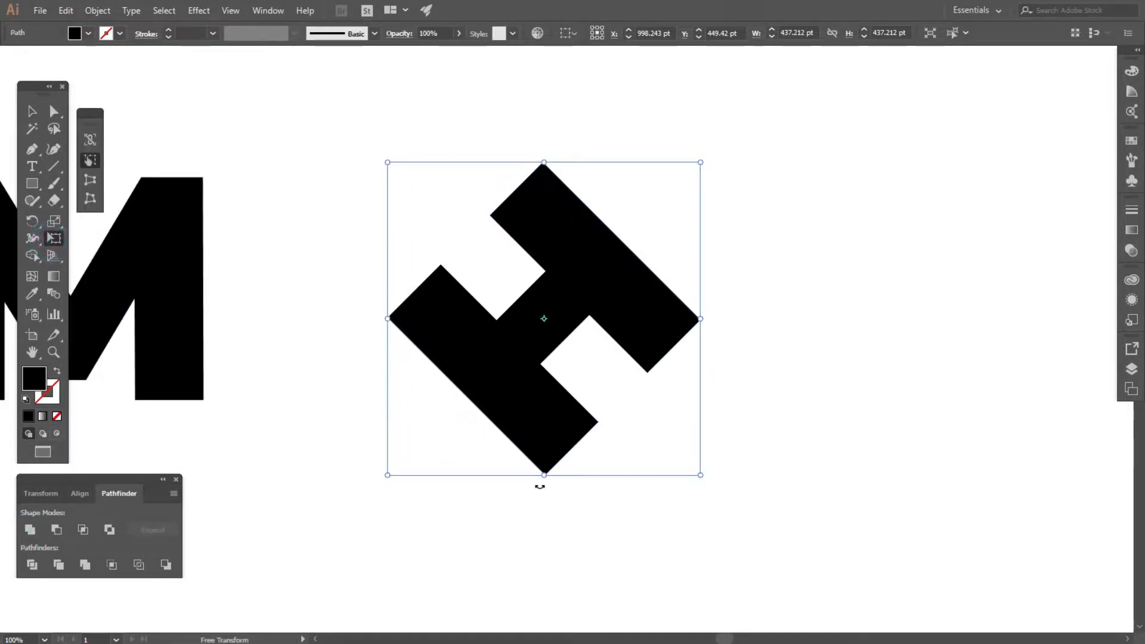
drag(543, 477, 550, 314)
click(33, 111)
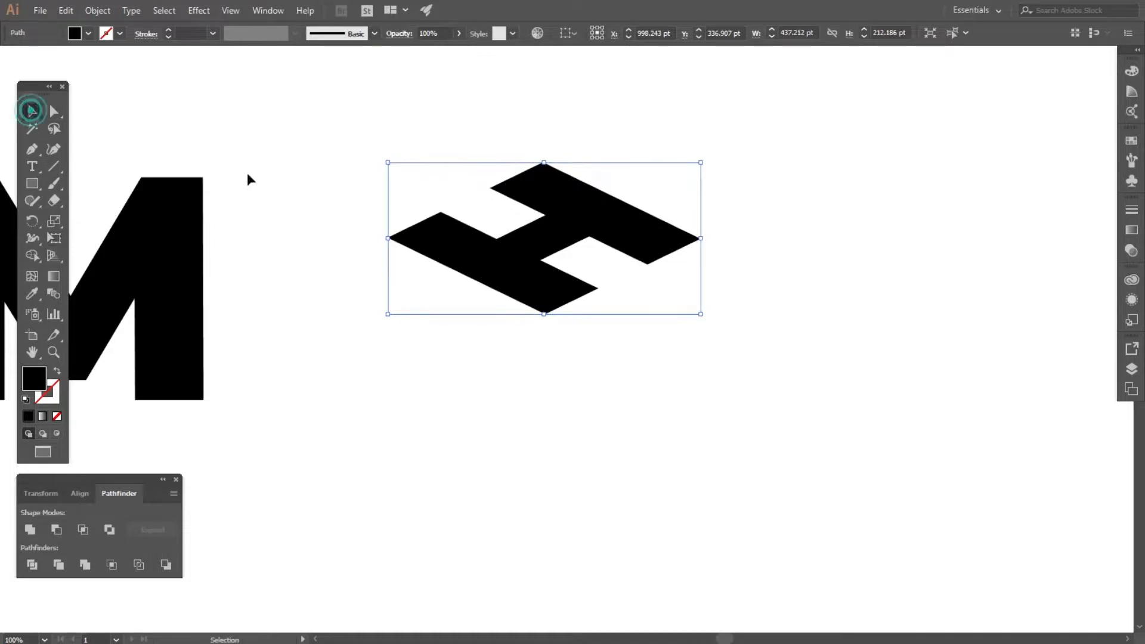
click(245, 173)
drag(552, 270, 581, 298)
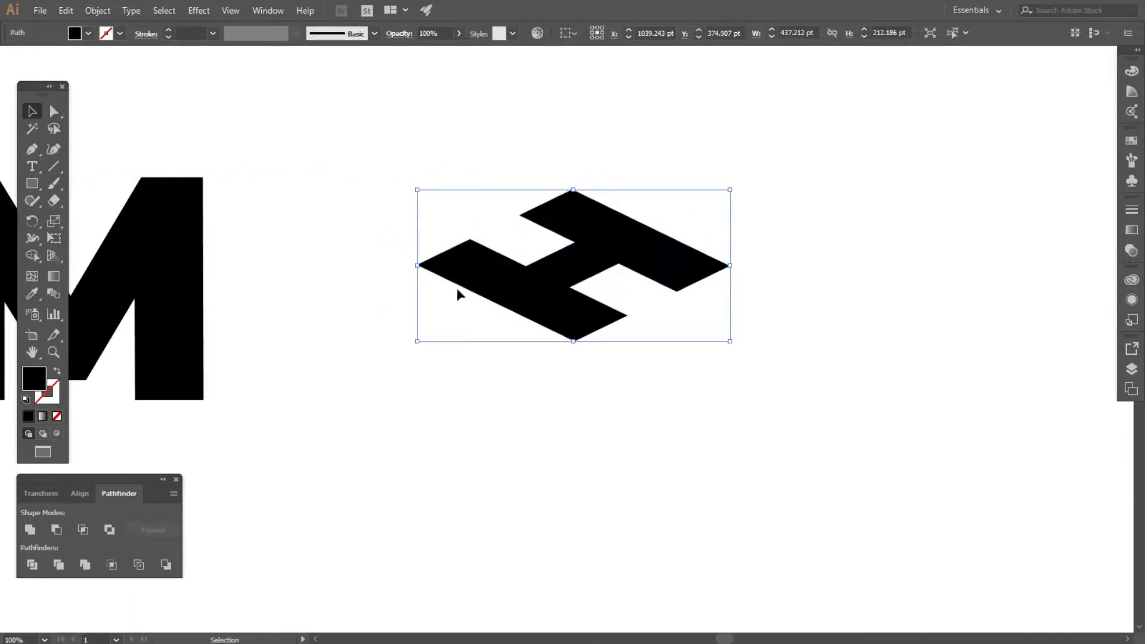
Show the rulers and place a vertical guide exactly through the H's bottom point.
key(ctrl+r)
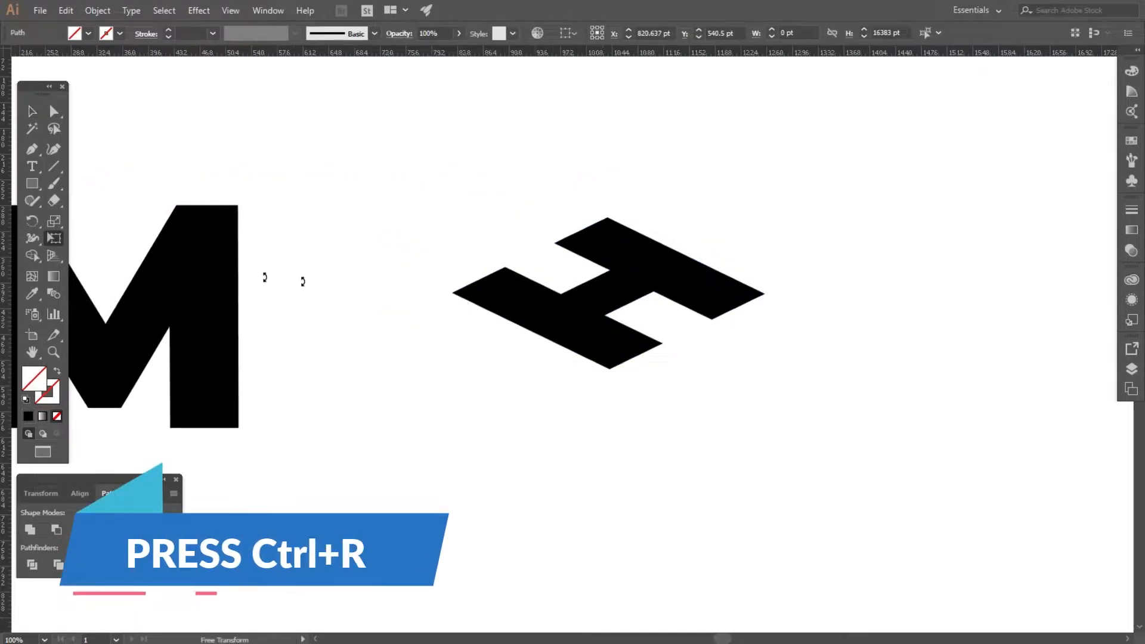
drag(6, 233, 610, 377)
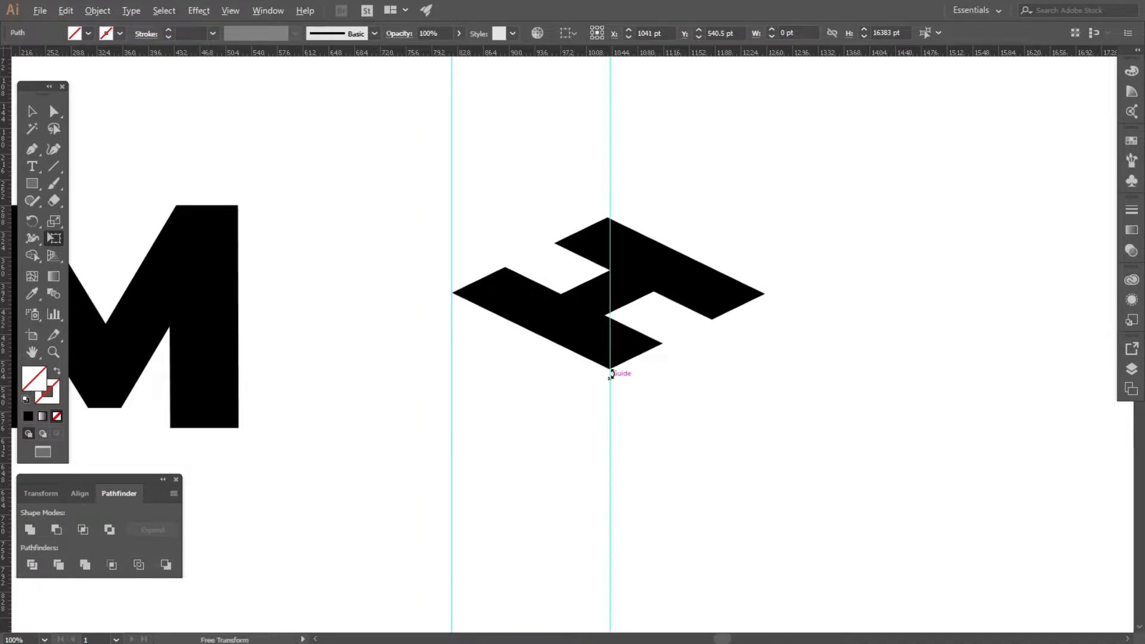
scroll(610, 367, up, 5)
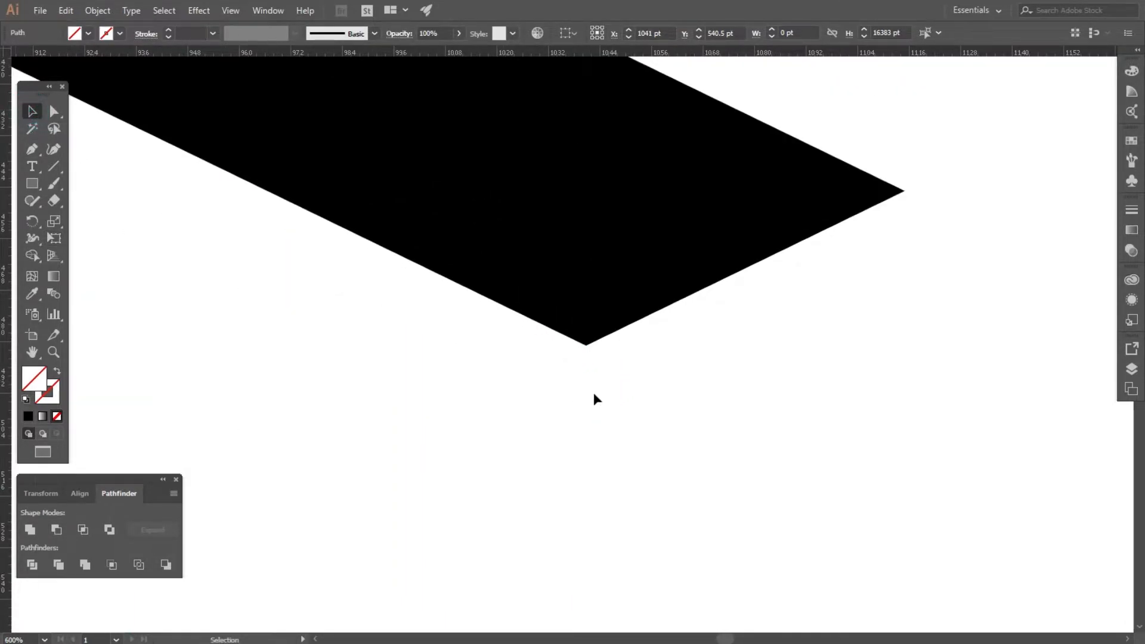
drag(588, 390, 586, 378)
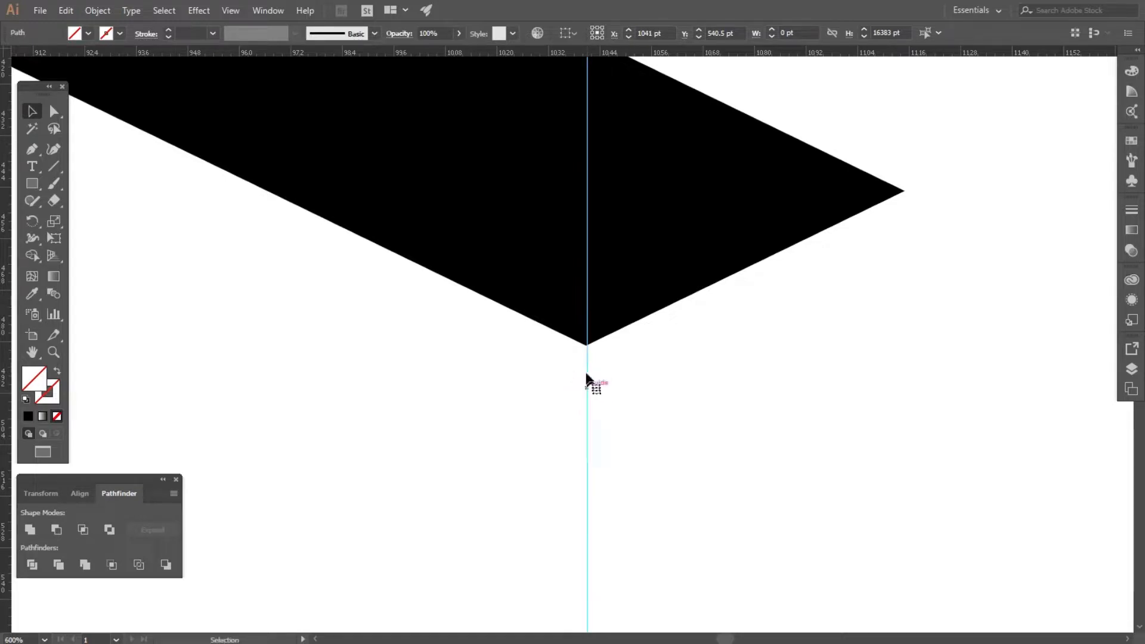
scroll(587, 382, up, 5)
drag(588, 303, 585, 307)
scroll(598, 360, down, 10)
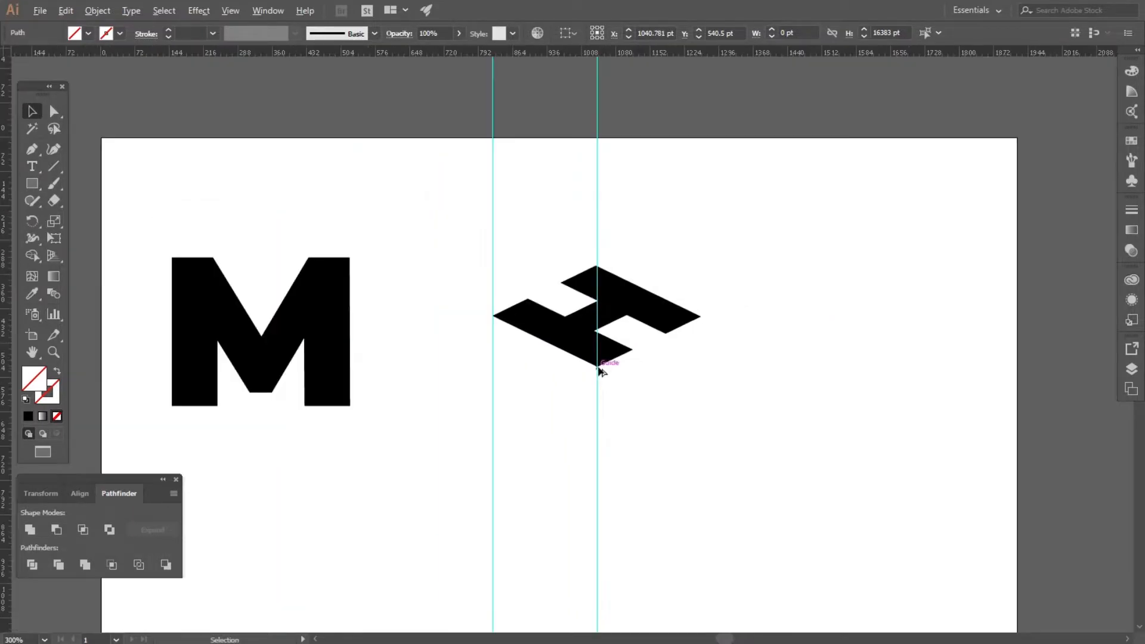
click(694, 361)
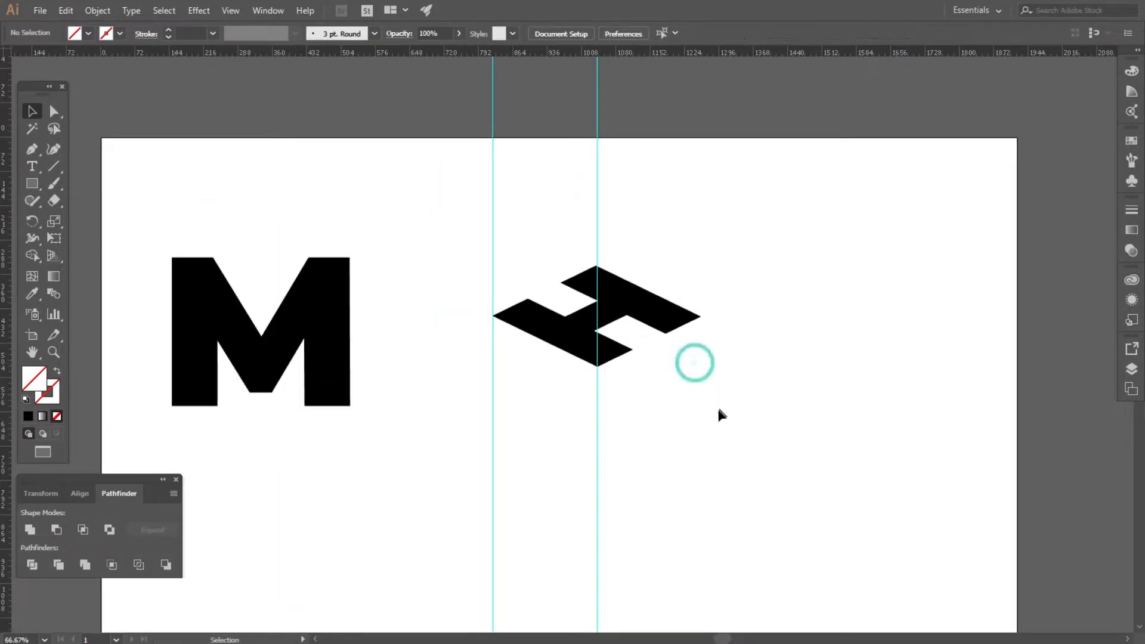
Move the M so its top-right corner snaps to the H's bottom point on the guide.
scroll(345, 356, up, 1)
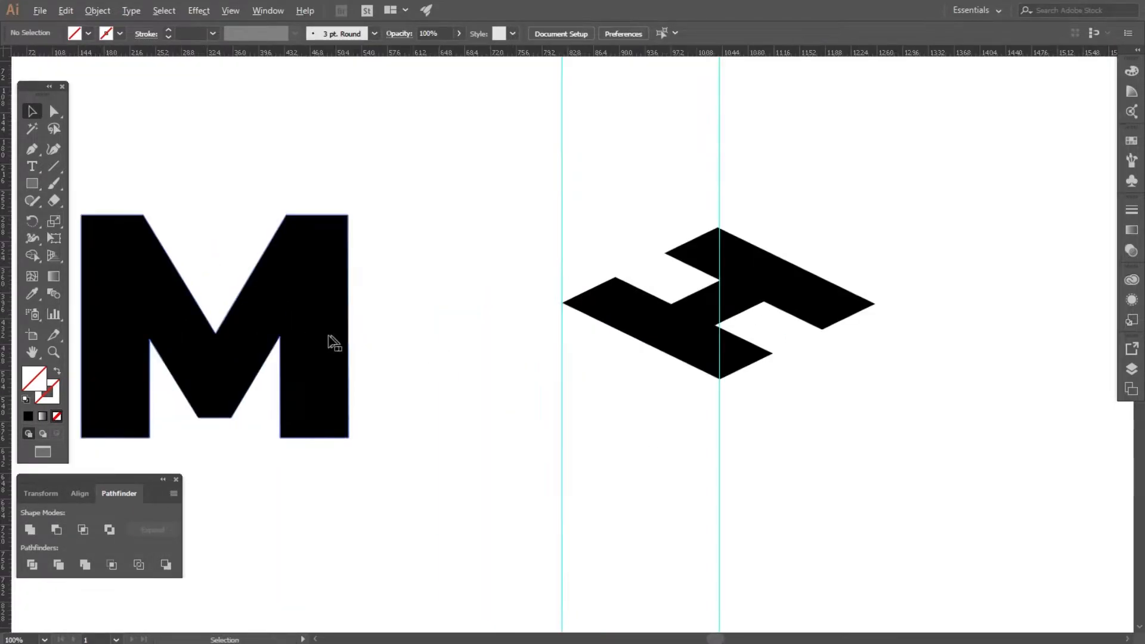
drag(333, 344, 705, 510)
scroll(719, 381, up, 6)
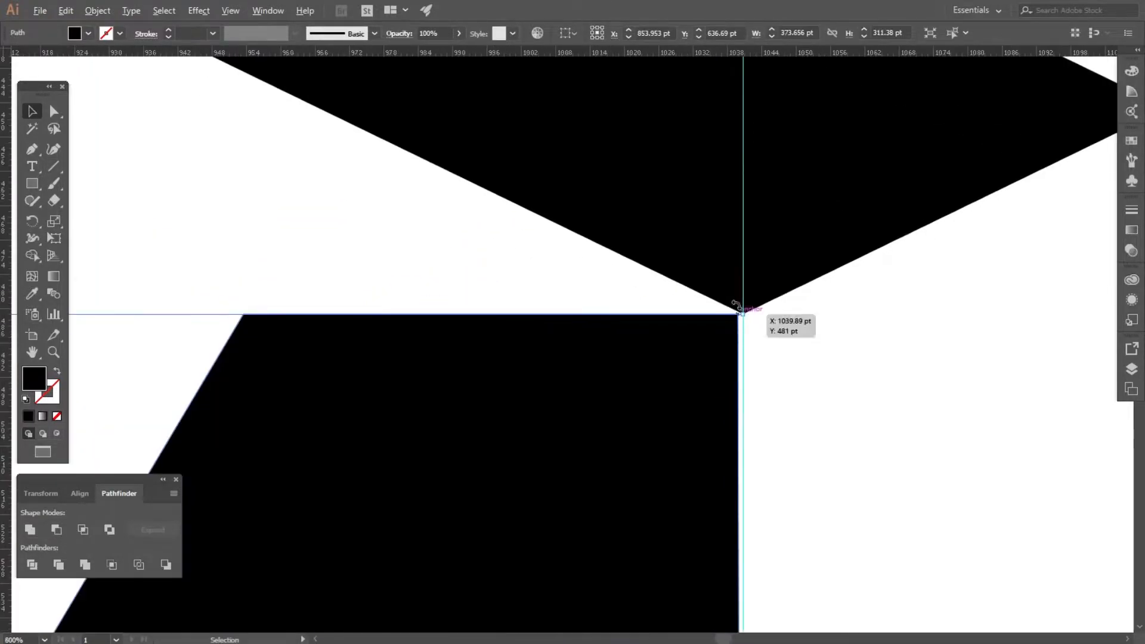
click(817, 439)
mouse_move(712, 399)
mouse_down()
mouse_move(703, 391)
mouse_move(721, 396)
mouse_up()
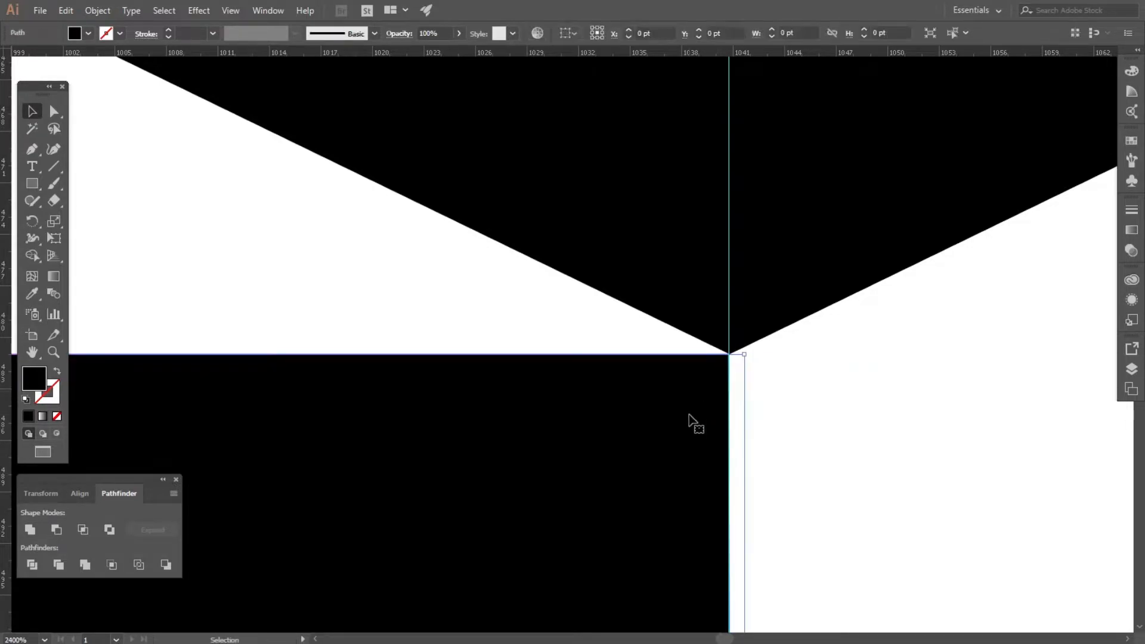
scroll(690, 422, down, 4)
scroll(692, 419, down, 4)
scroll(498, 308, down, 2)
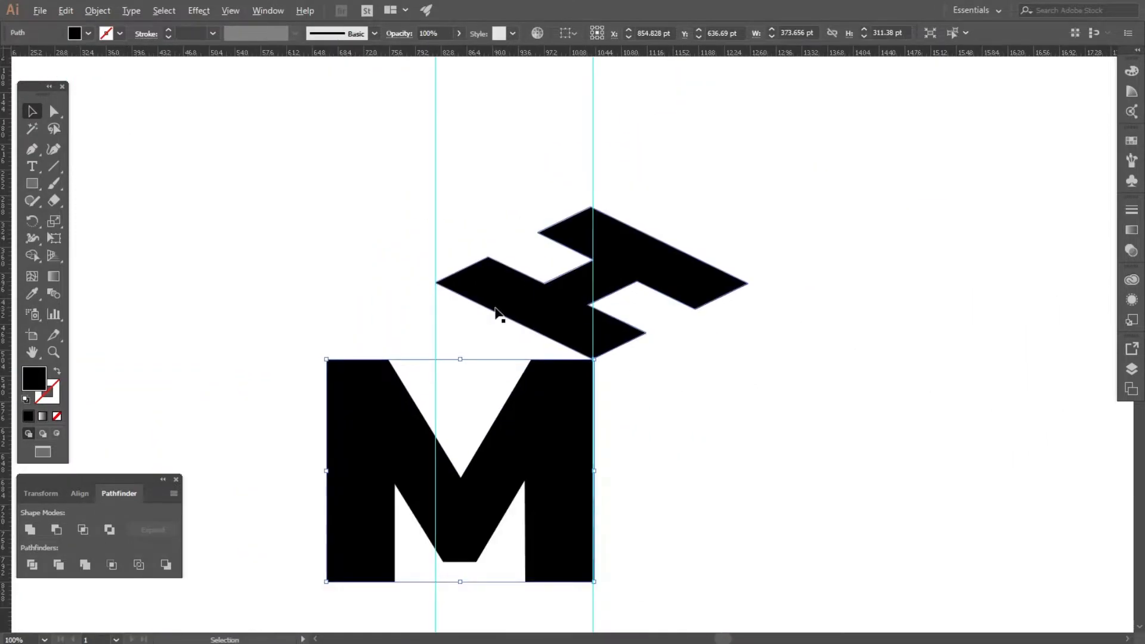
Shear the M with Free Transform, raising its left side to meet the H's left corner.
click(254, 377)
click(353, 418)
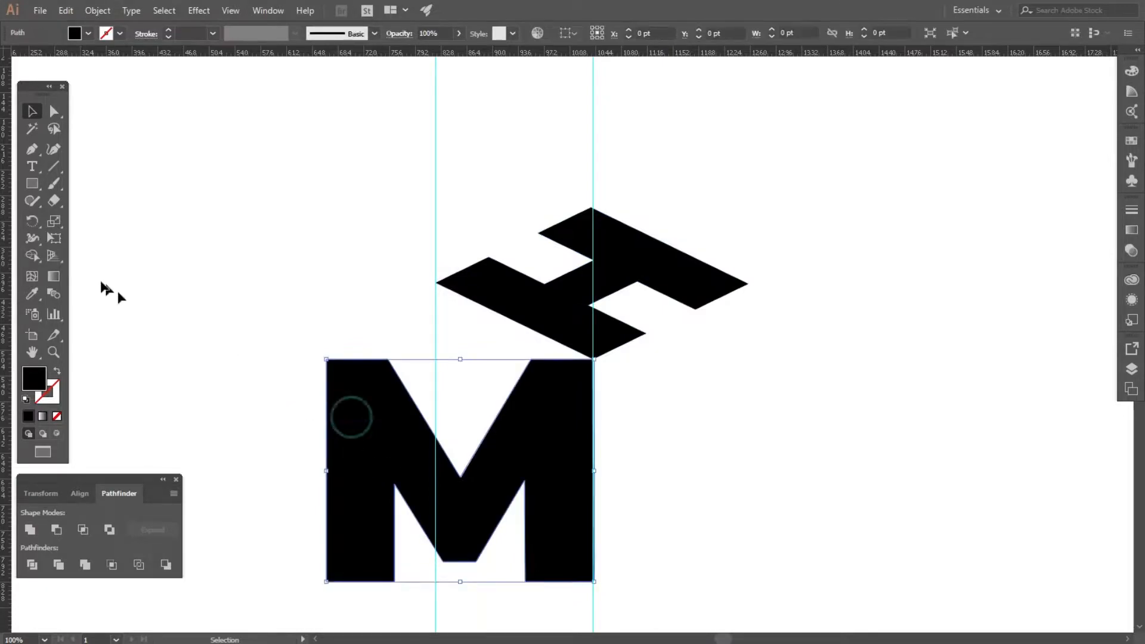
click(53, 240)
click(87, 159)
drag(328, 471, 436, 389)
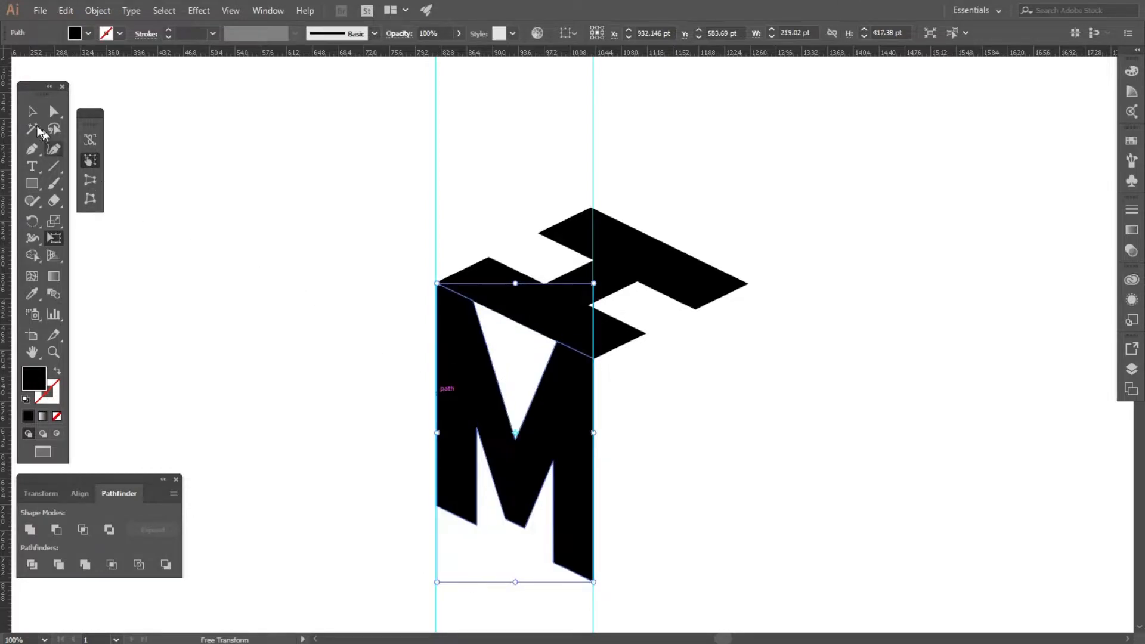
click(32, 111)
click(197, 227)
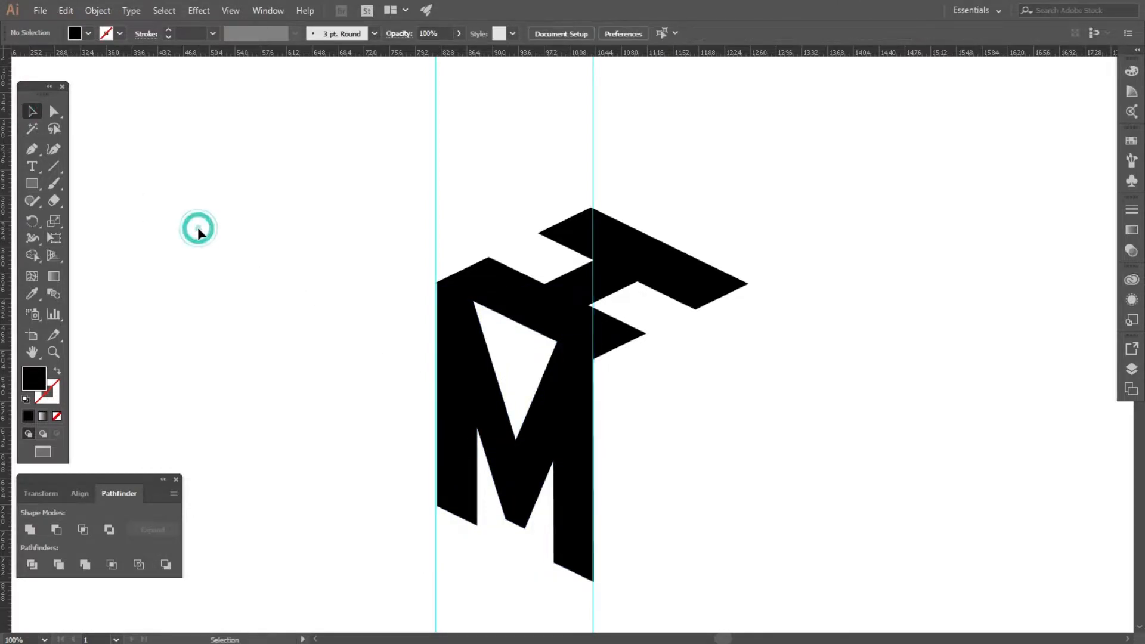
Copy the H, paste it in back, and move the copy down to the M's bottom edge.
click(650, 274)
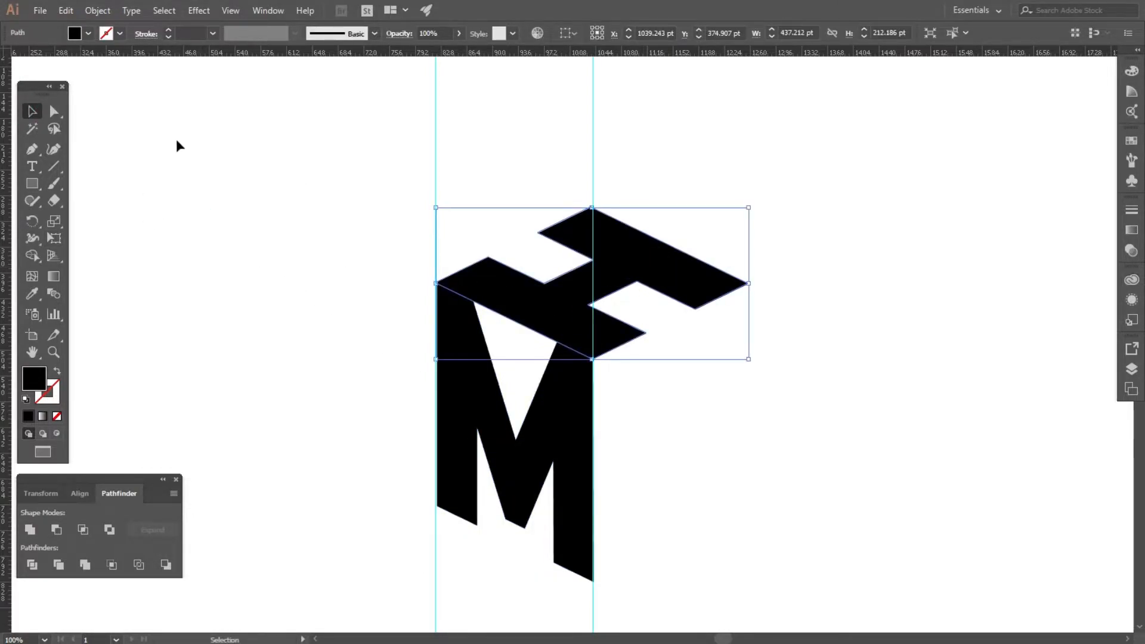
click(66, 10)
click(90, 79)
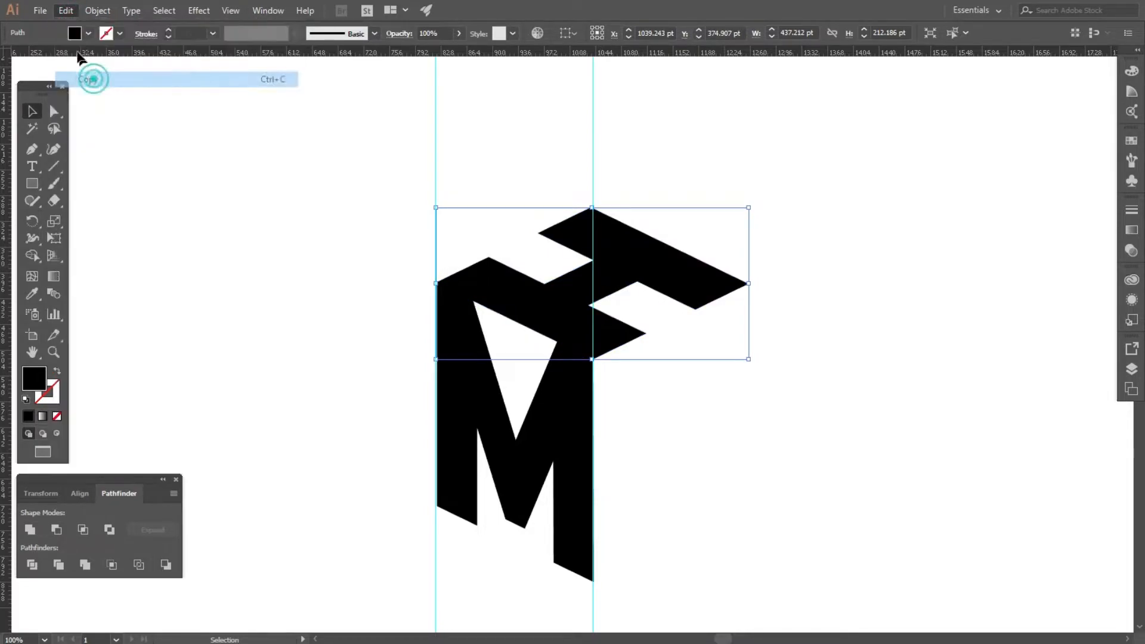
click(65, 10)
click(105, 112)
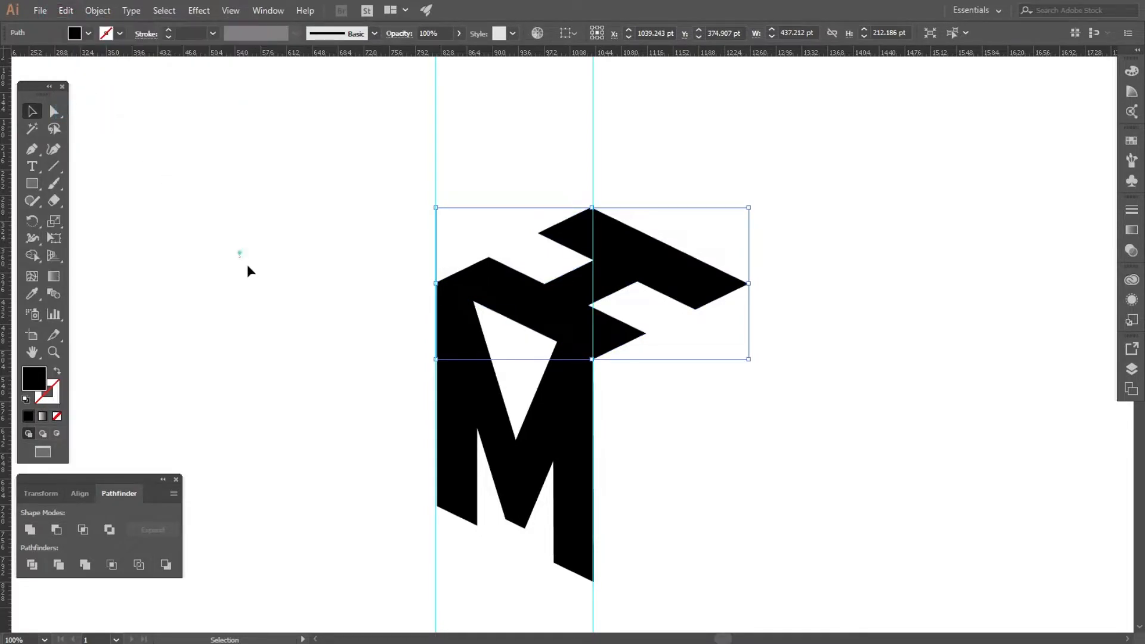
key(ctrl+shift+a)
drag(539, 323, 535, 538)
click(873, 416)
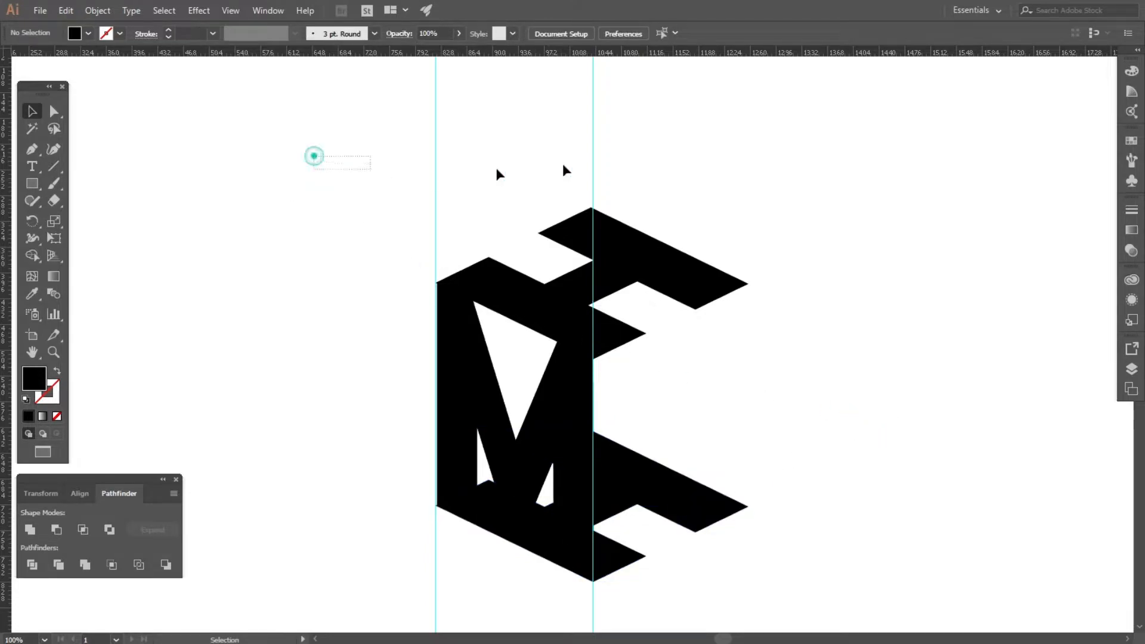
Select all shapes, set their fill to 020202, and swap fill and stroke.
drag(375, 215, 739, 516)
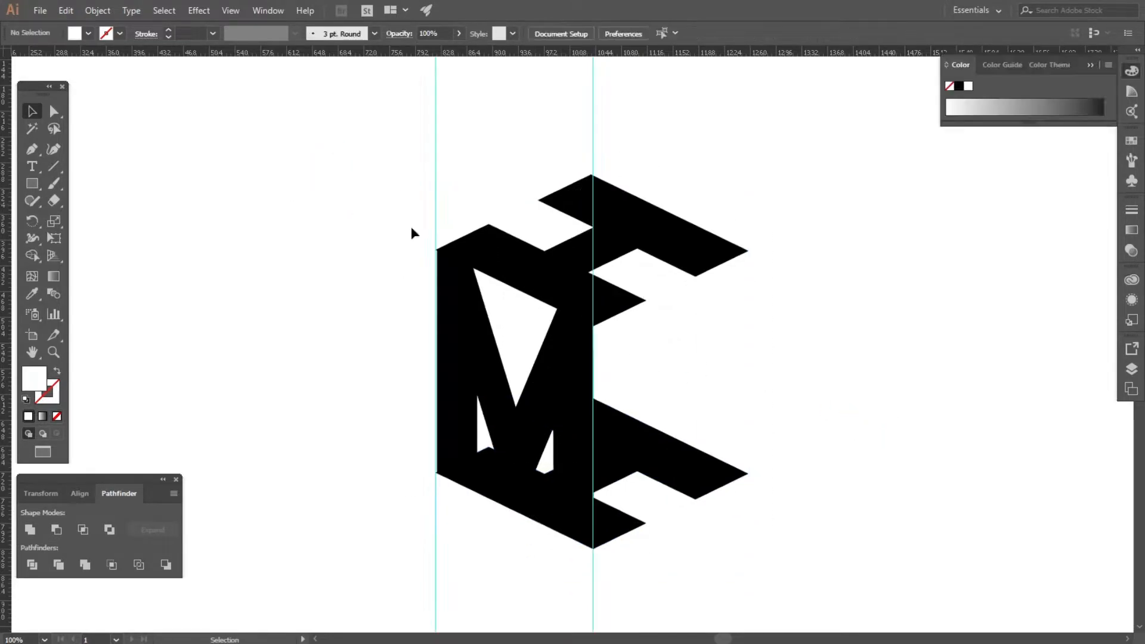
drag(533, 332, 808, 566)
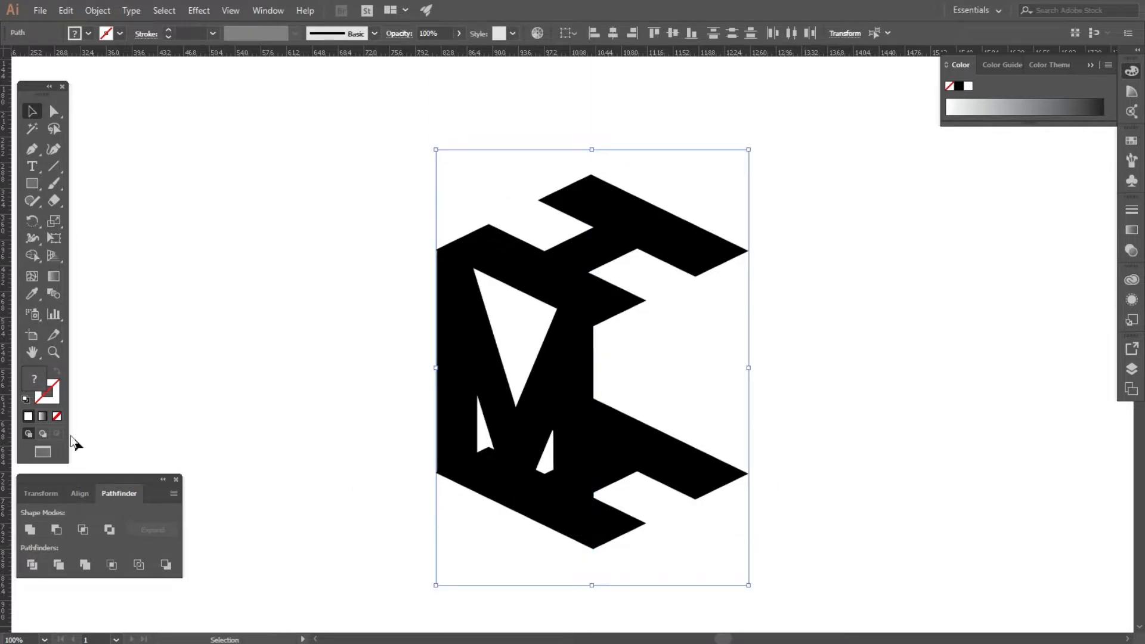
double_click(37, 383)
drag(815, 456, 783, 517)
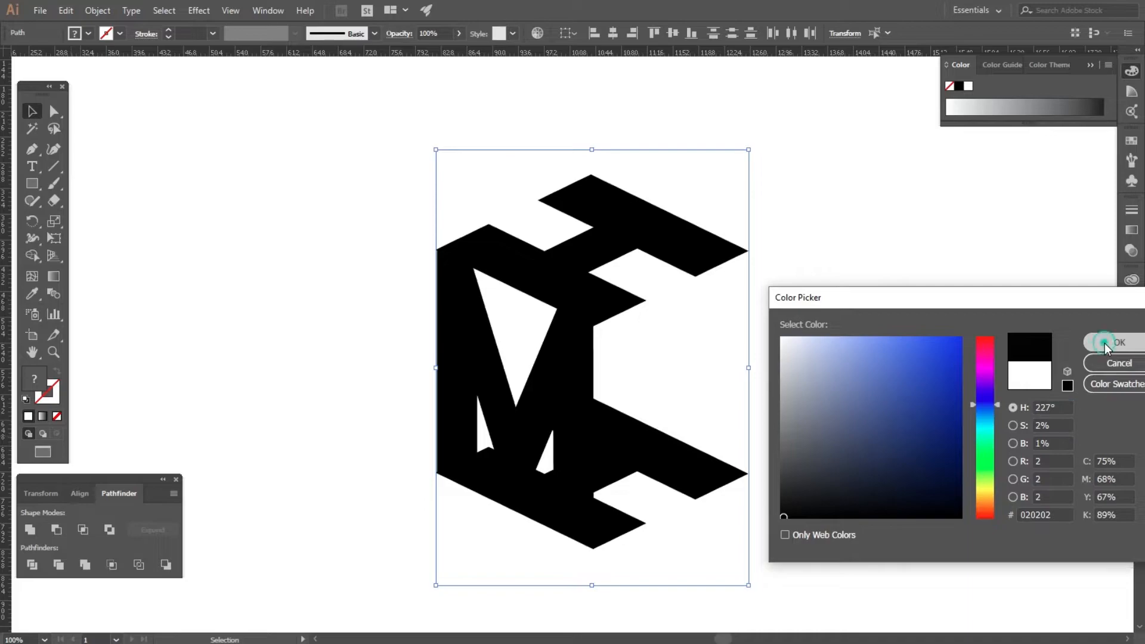
click(1108, 342)
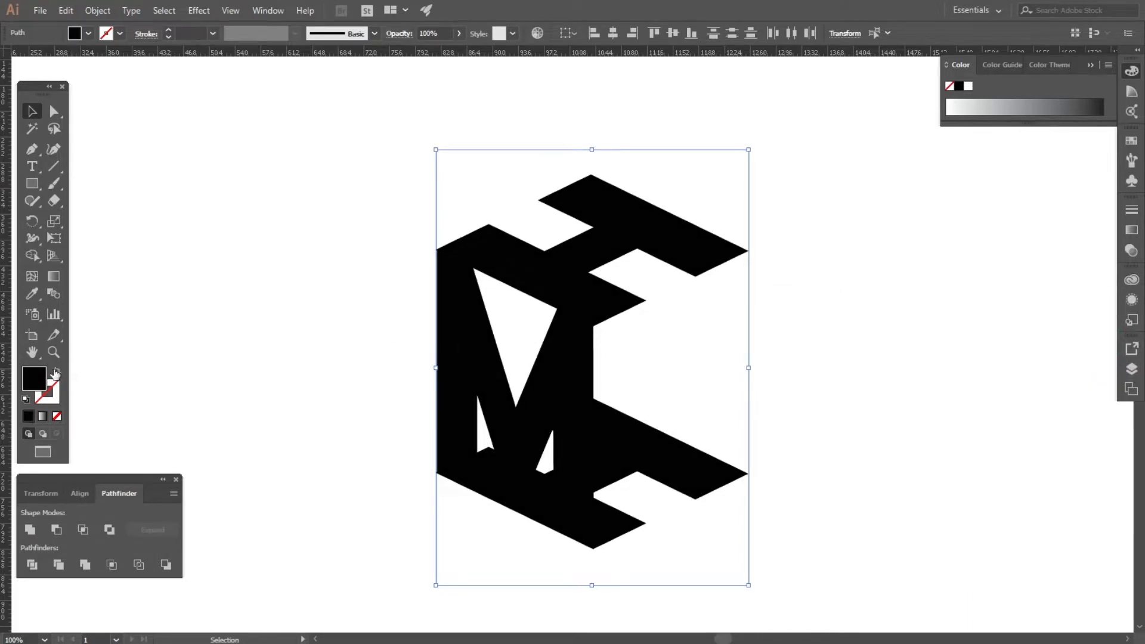
click(55, 372)
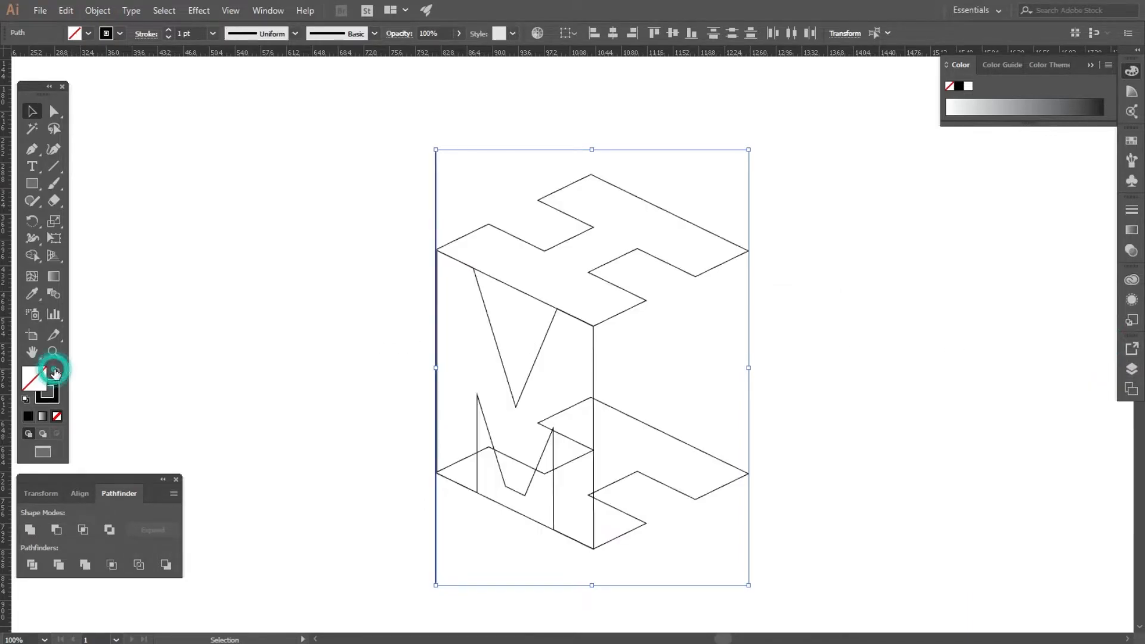
click(173, 306)
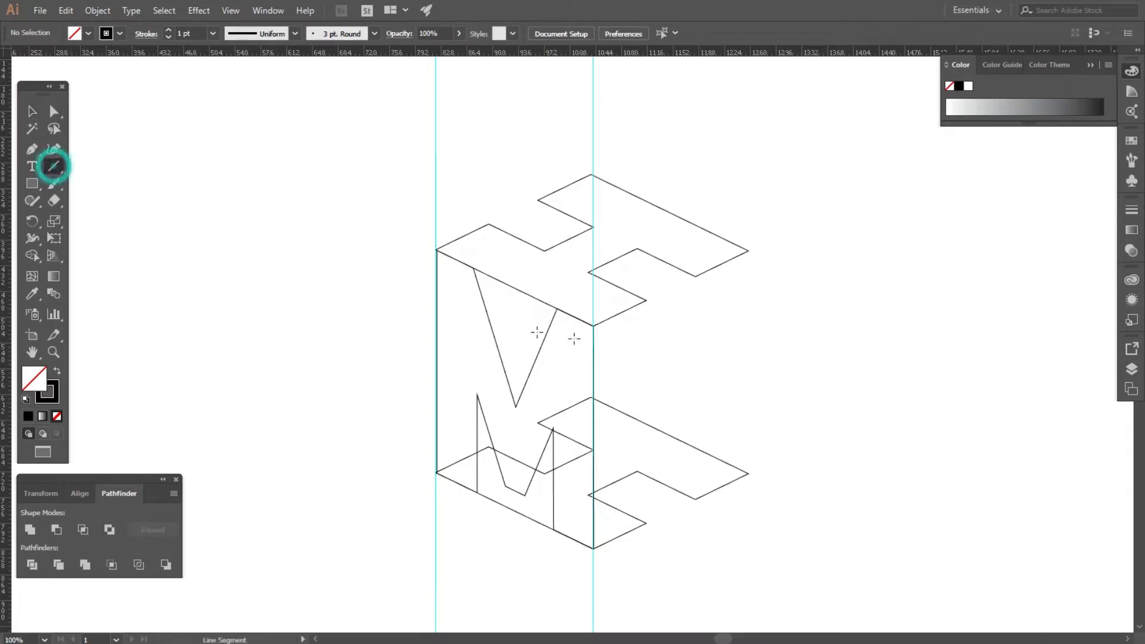
Draw vertical depth edges down from the H's right corners and its back notch with the Line Segment tool.
drag(646, 300, 647, 523)
drag(696, 276, 695, 498)
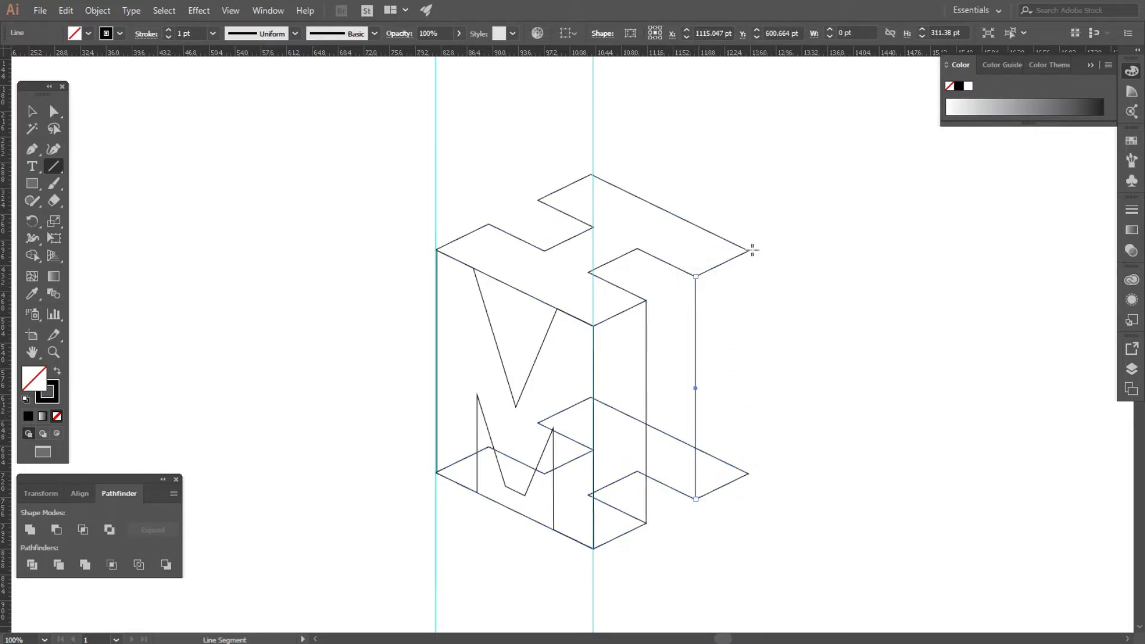
drag(748, 251, 748, 473)
scroll(541, 200, up, 2)
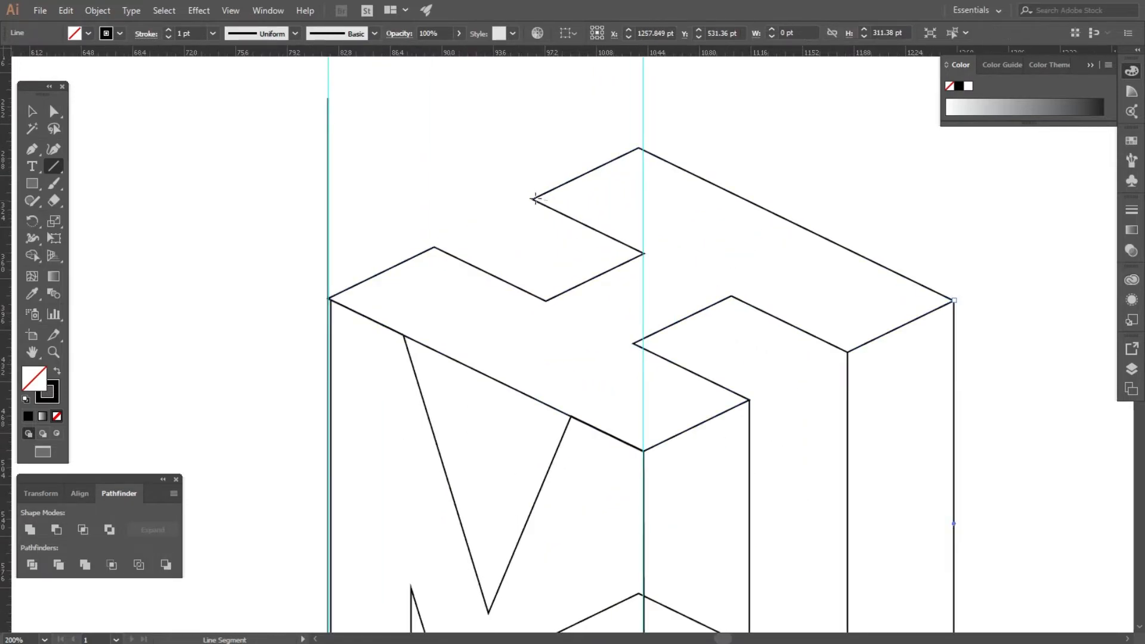
drag(534, 199, 535, 297)
scroll(552, 319, down, 1)
scroll(392, 286, down, 1)
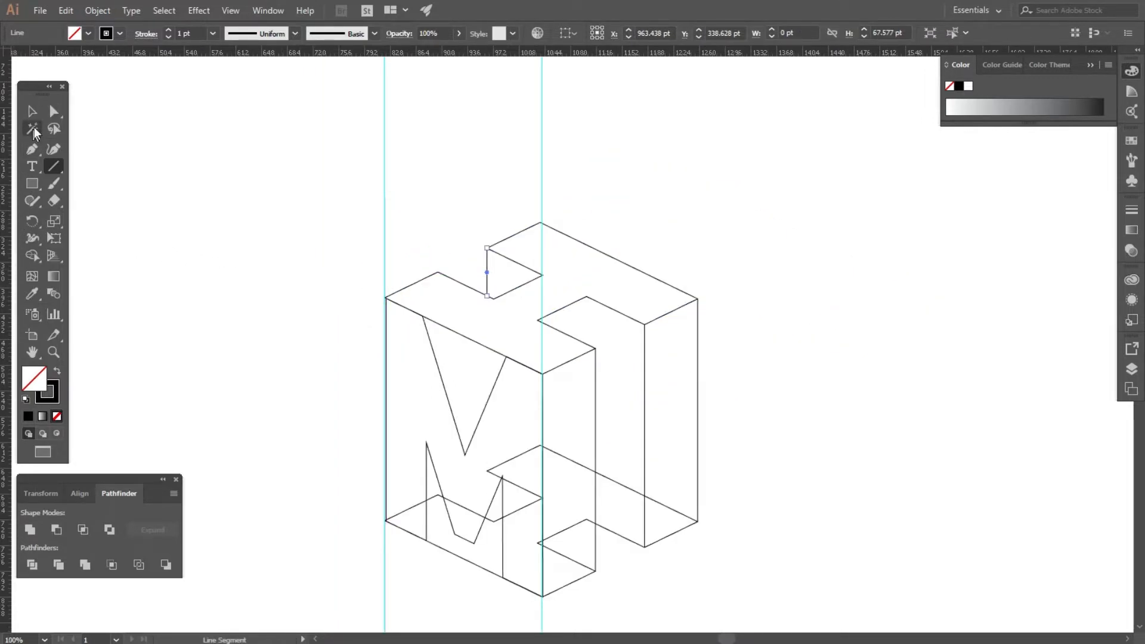
Select all the shapes and use Shape Builder to merge the M's front face and remove the edges hidden inside it.
click(33, 114)
scroll(207, 234, down, 2)
drag(203, 214, 394, 418)
scroll(309, 340, up, 2)
scroll(309, 337, left, 2)
drag(265, 108, 762, 499)
scroll(441, 387, up, 1)
click(33, 256)
mouse_move(357, 427)
mouse_down()
mouse_move(356, 288)
mouse_move(377, 263)
mouse_up()
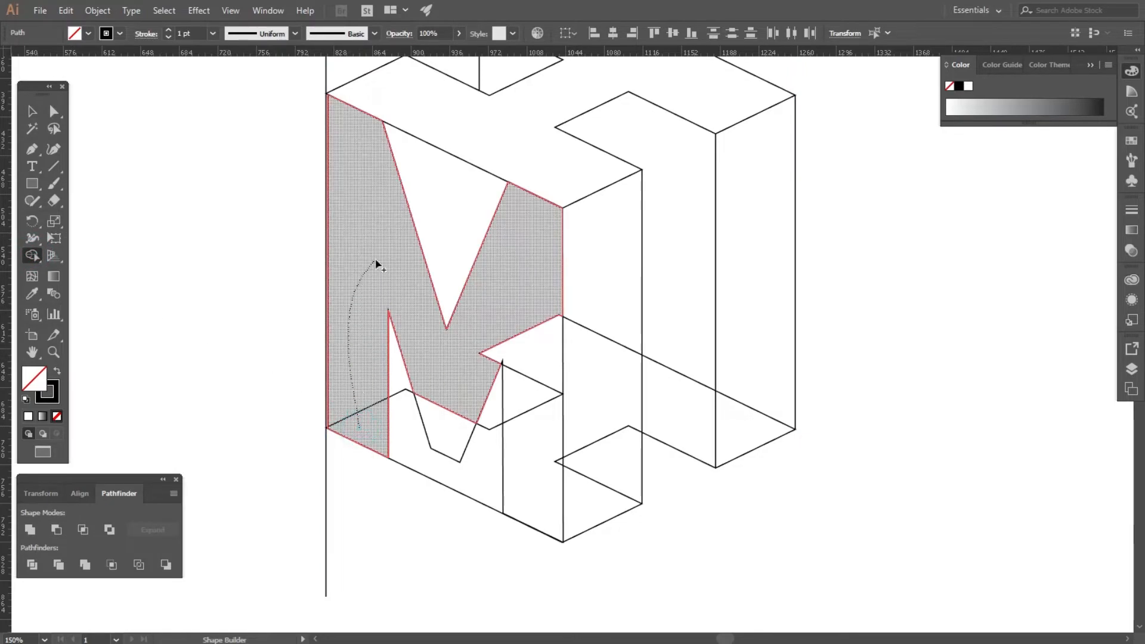
mouse_move(445, 408)
mouse_down()
mouse_move(450, 422)
mouse_move(497, 352)
mouse_move(547, 454)
mouse_move(543, 470)
mouse_up()
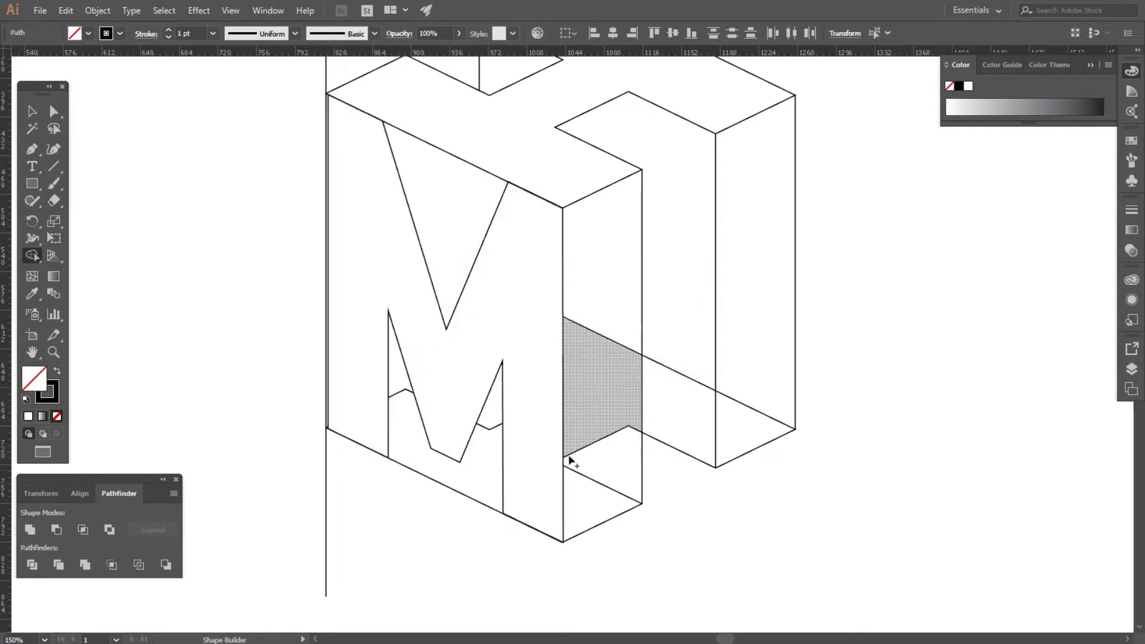
Merge the H's side faces with Shape Builder, clearing the remaining hidden edges behind the M.
drag(599, 513, 609, 271)
mouse_move(681, 415)
mouse_down()
mouse_move(685, 306)
mouse_move(686, 418)
mouse_move(756, 274)
mouse_up()
scroll(657, 477, down, 2)
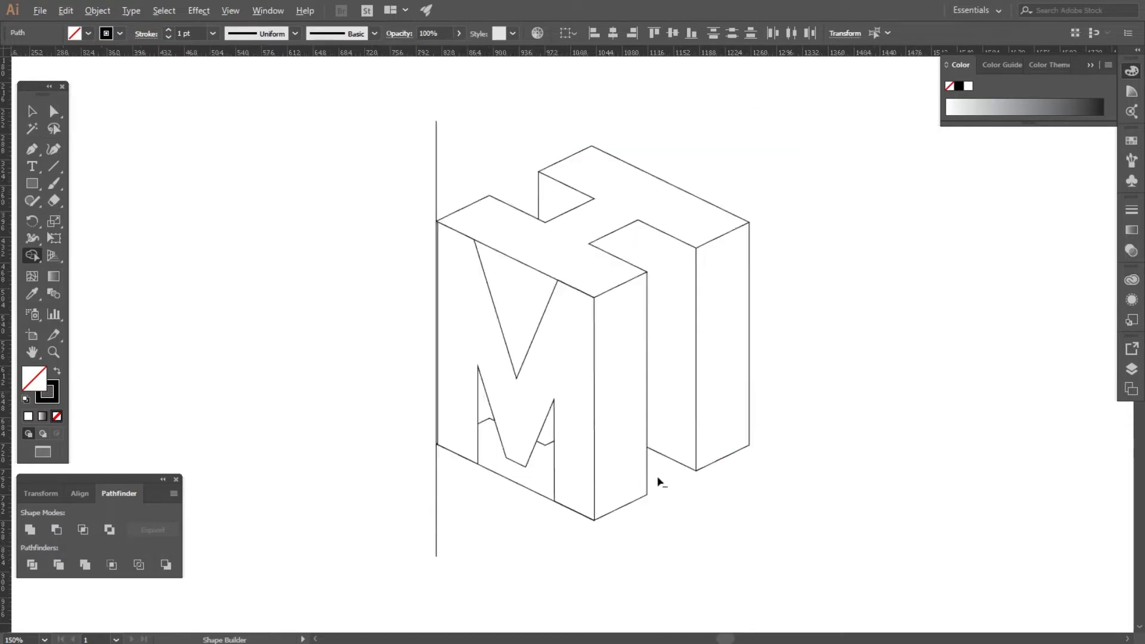
scroll(543, 492, up, 3)
alt+drag(547, 361, 559, 382)
scroll(424, 492, down, 2)
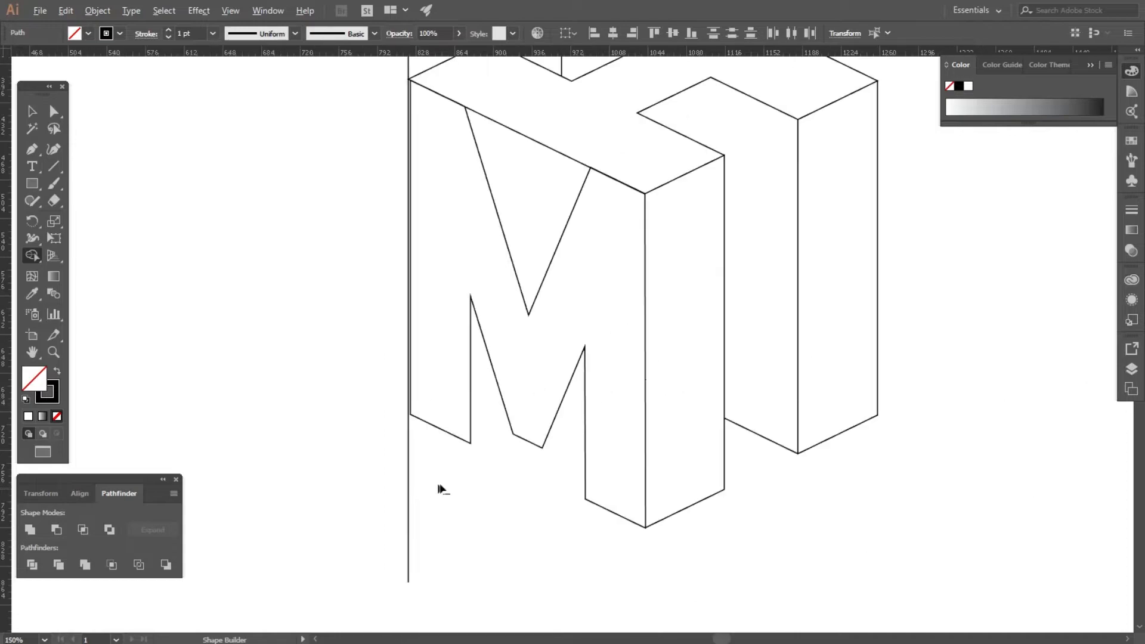
scroll(384, 473, down, 2)
scroll(394, 268, up, 3)
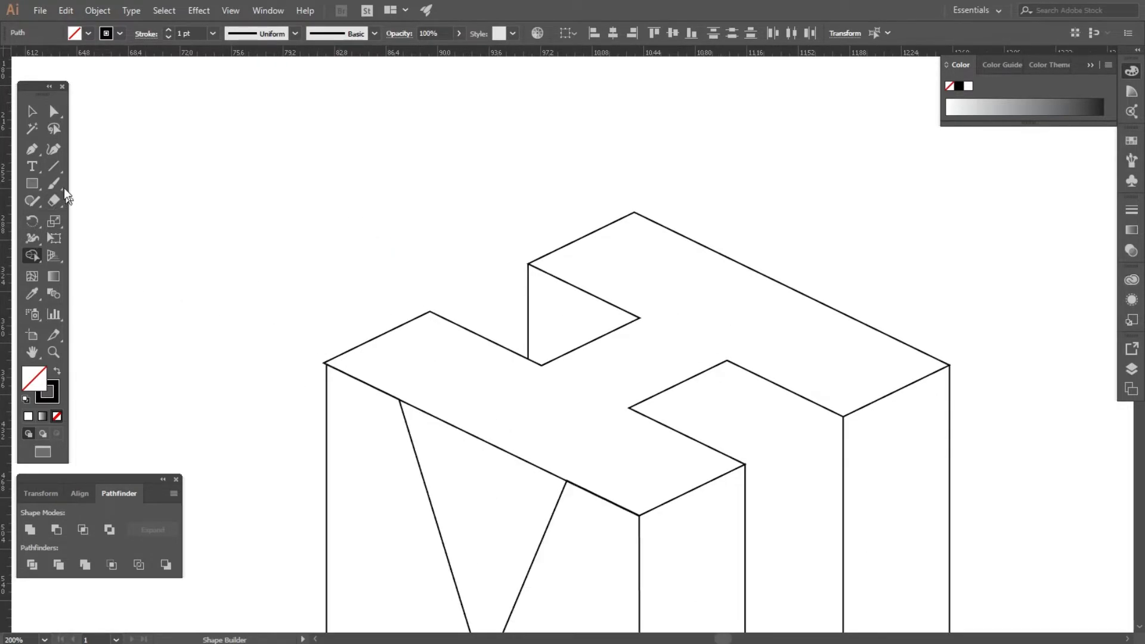
Draw a line along the bottom edge of the M's left foot with the Line Segment tool.
click(53, 168)
scroll(552, 539, down, 3)
scroll(455, 529, up, 5)
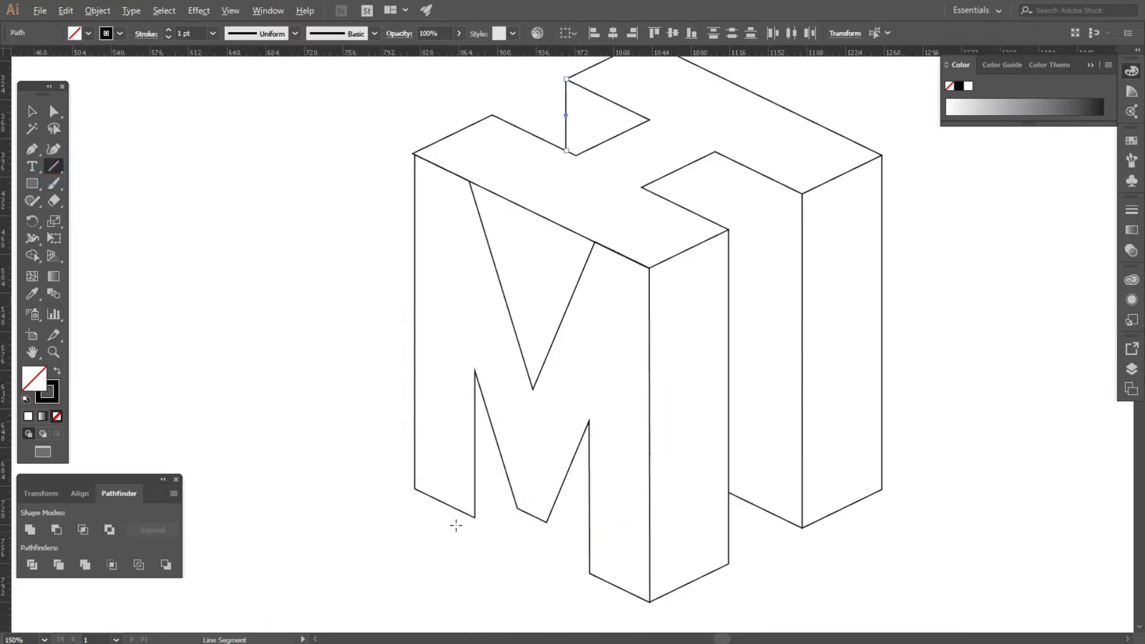
scroll(300, 444, down, 1)
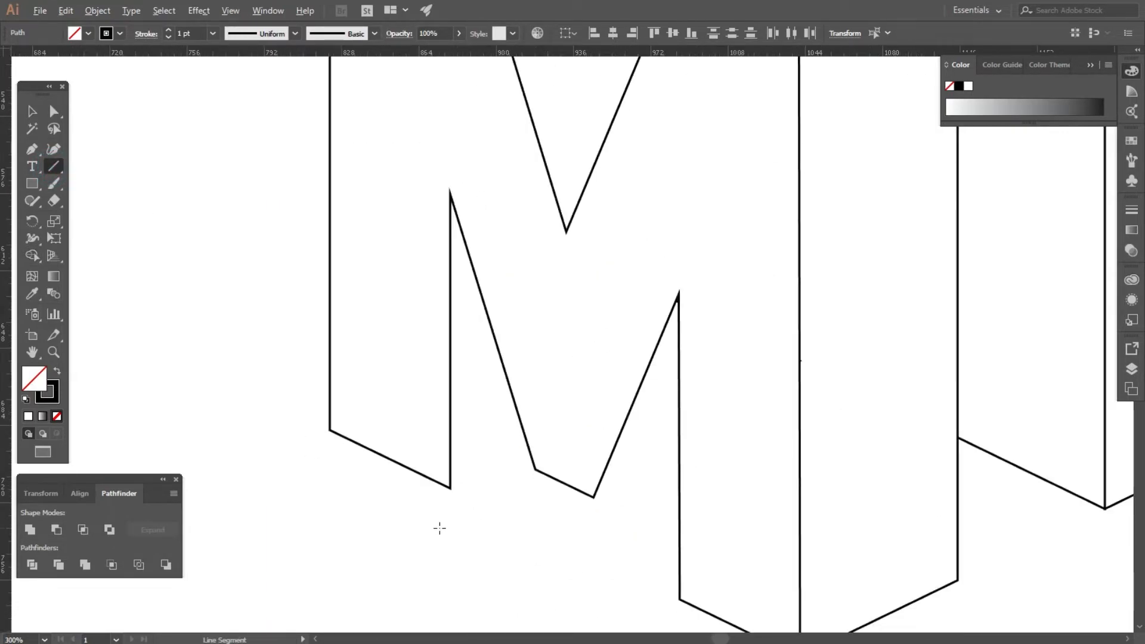
scroll(439, 529, up, 1)
drag(455, 476, 296, 398)
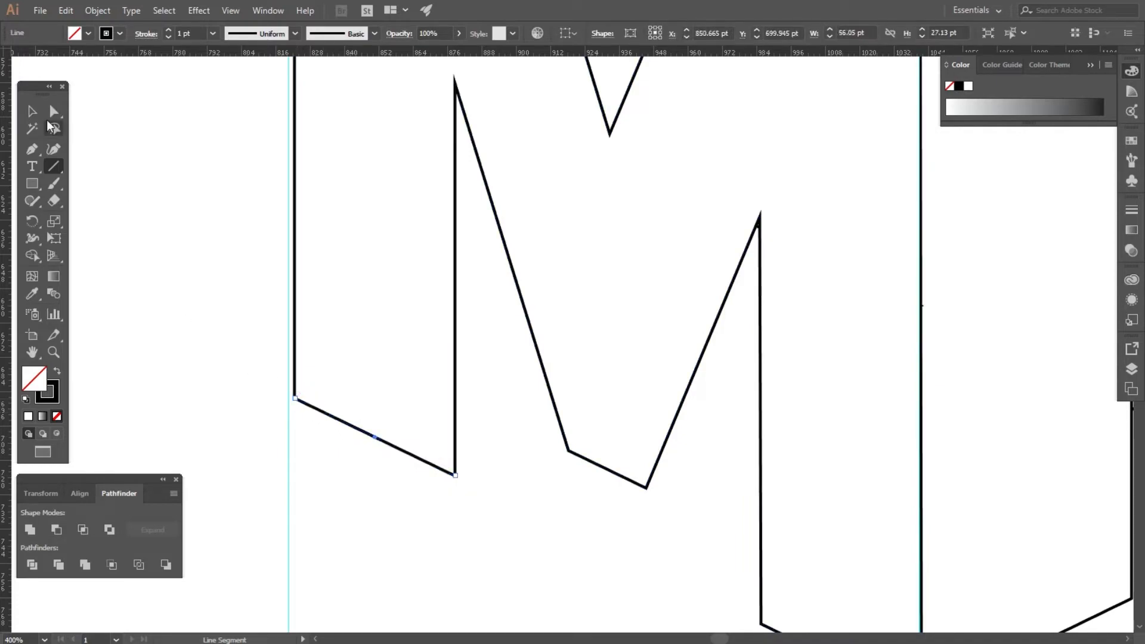
Reflect the new line across the vertical axis.
click(30, 112)
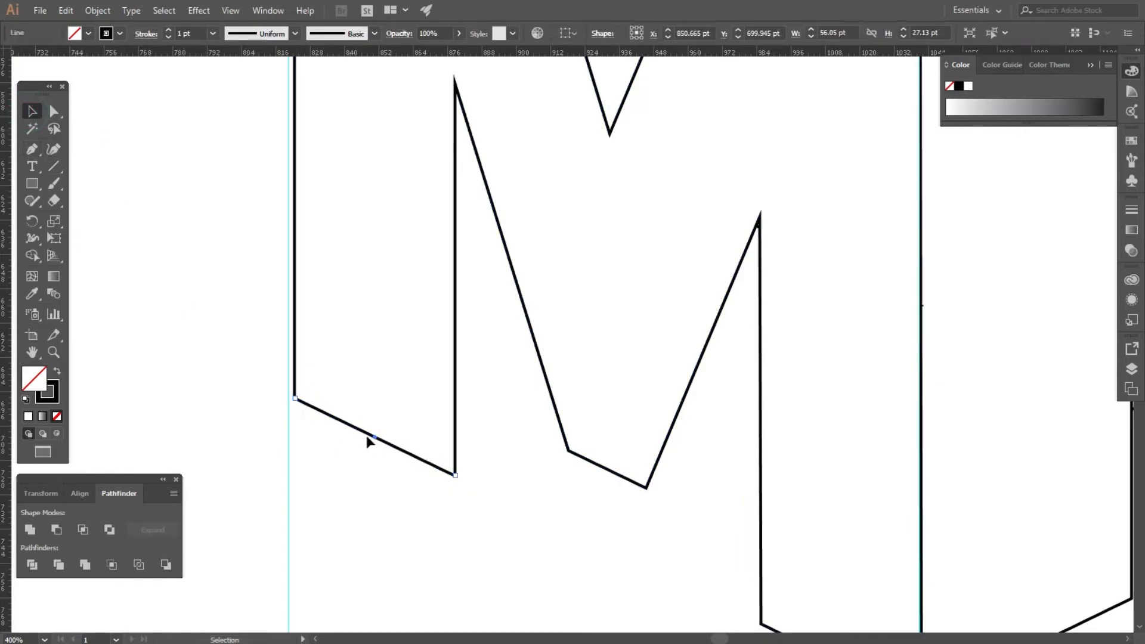
right_click(367, 435)
mouse_move(412, 351)
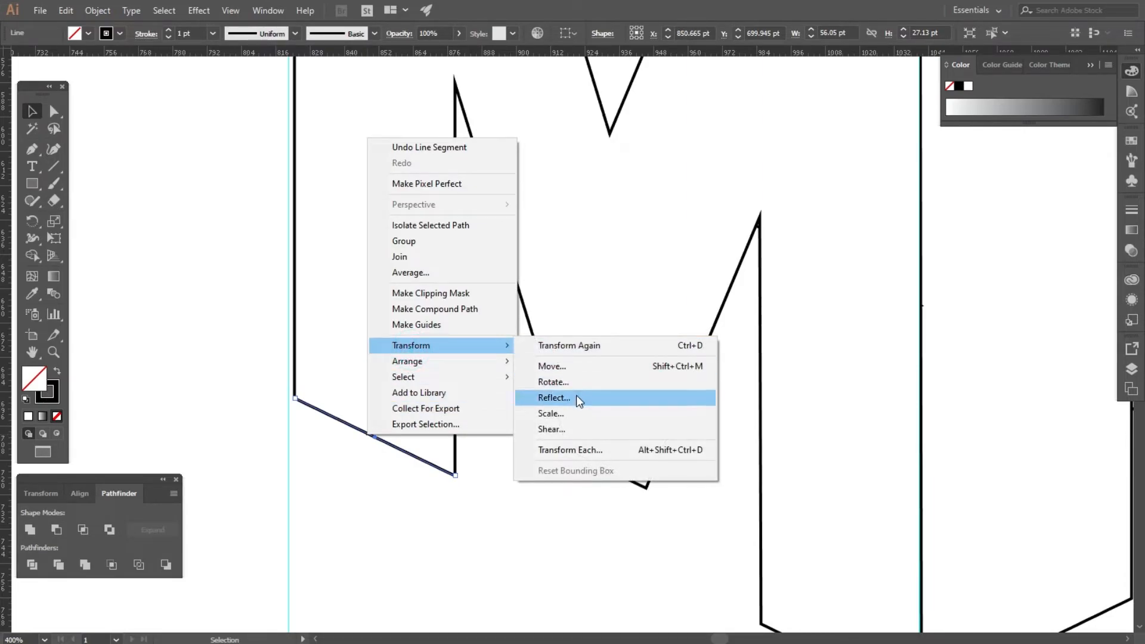
click(576, 395)
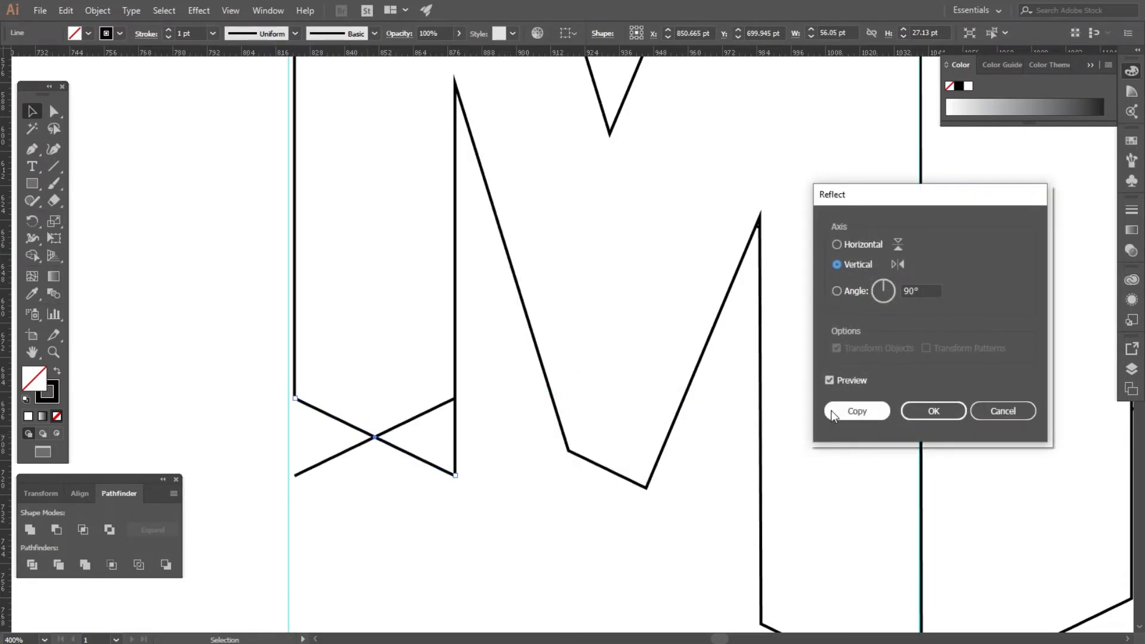
click(937, 411)
Move the reflected line so it starts at the inner bottom corner of the M's left leg.
click(407, 555)
drag(348, 450, 505, 451)
click(517, 513)
scroll(530, 442, up, 1)
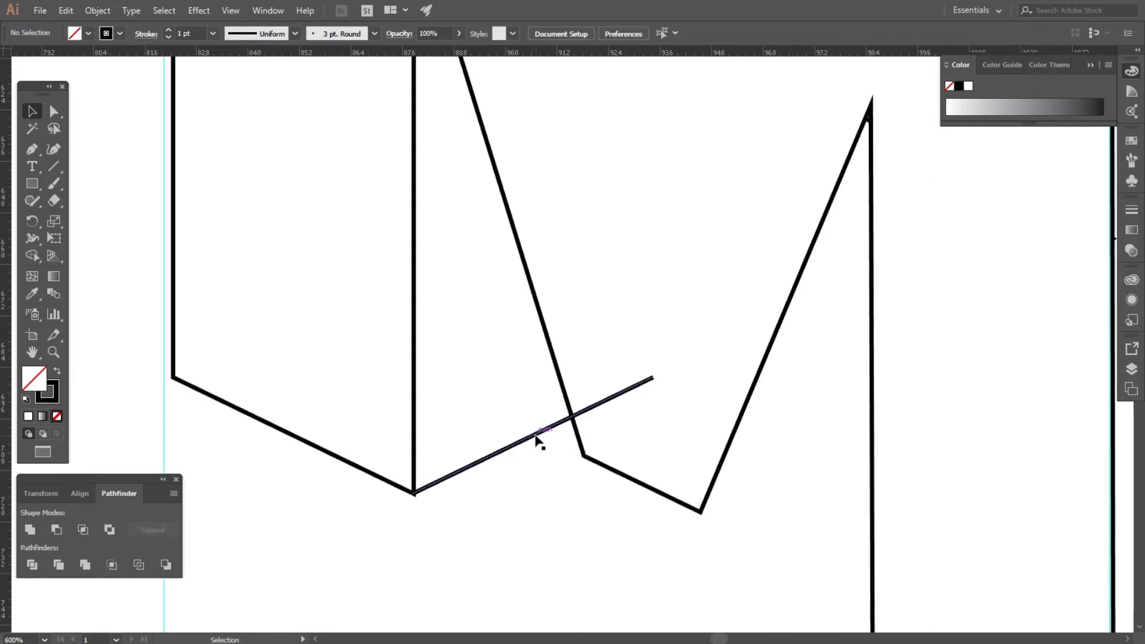
Shorten the line by pulling its far end back to meet the M's diagonal stroke.
click(535, 437)
click(53, 110)
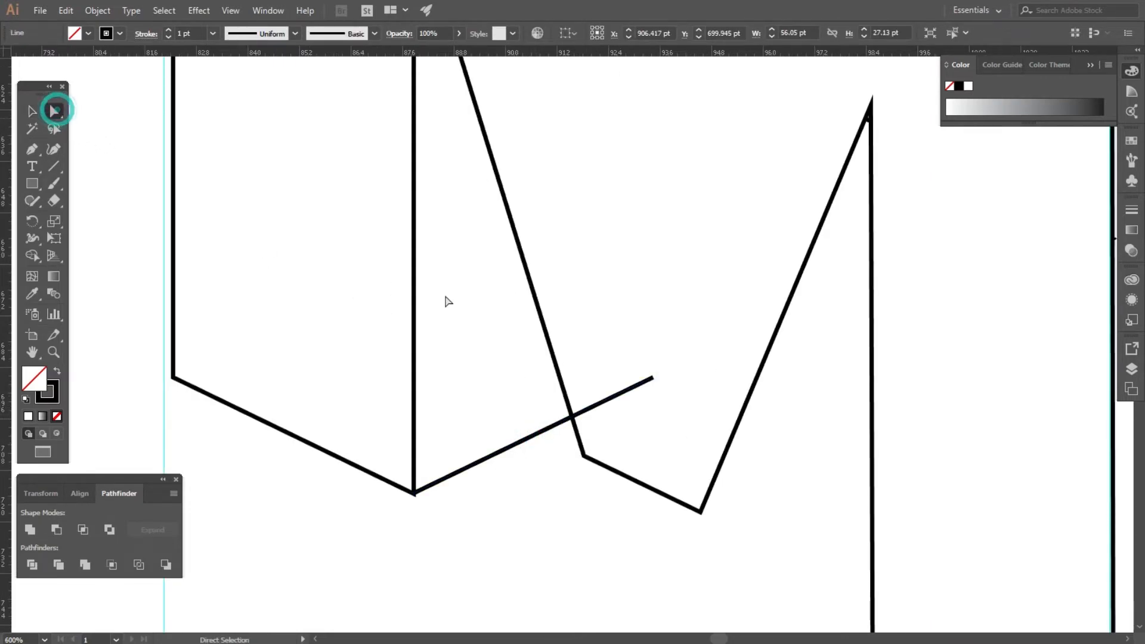
click(651, 378)
drag(652, 378, 570, 416)
click(532, 494)
Select and delete the vertical guides and helper line beside the logo.
alt+scroll(400, 474, down, 3)
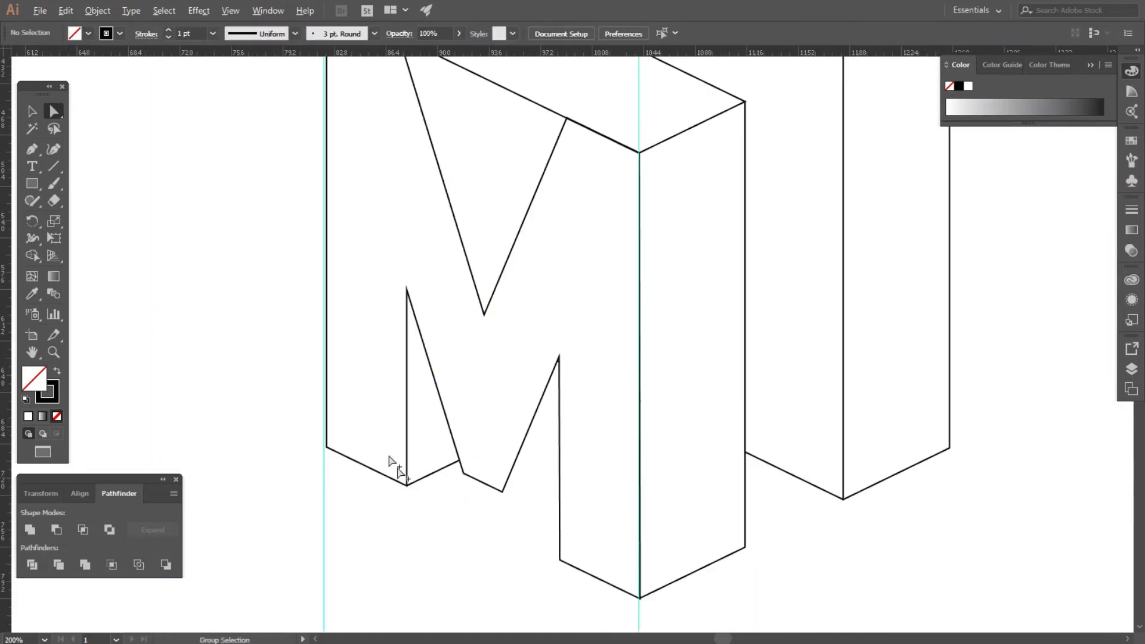
alt+scroll(193, 292, down, 3)
drag(182, 106, 455, 117)
key(Delete)
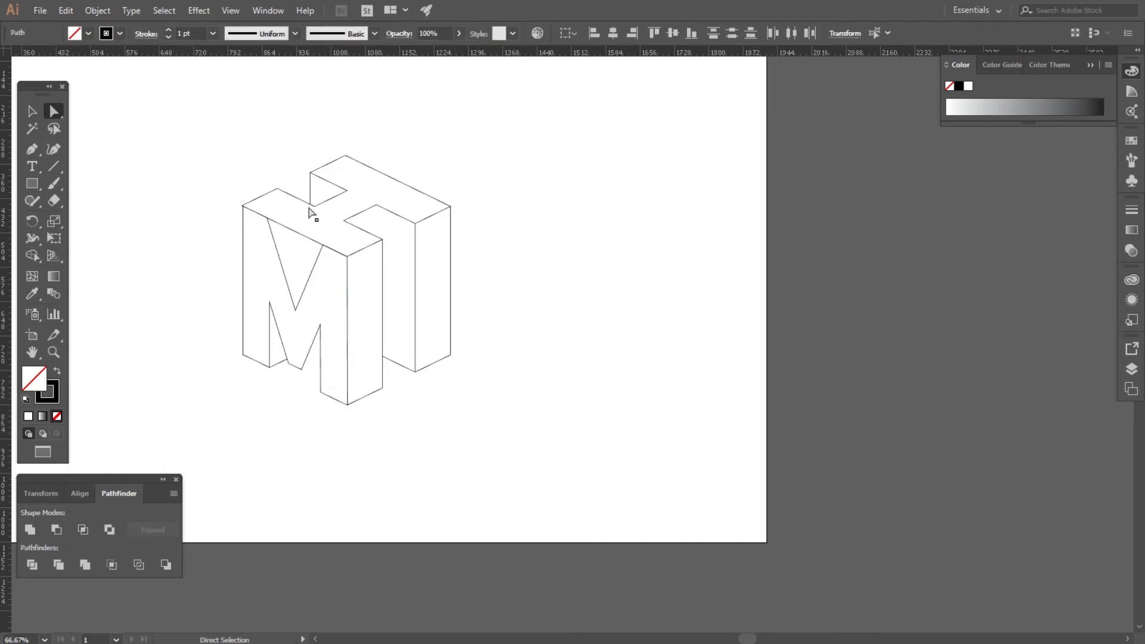
Select all the logo shapes and group them.
alt+scroll(633, 206, down, 1)
drag(270, 135, 593, 409)
right_click(460, 246)
click(492, 331)
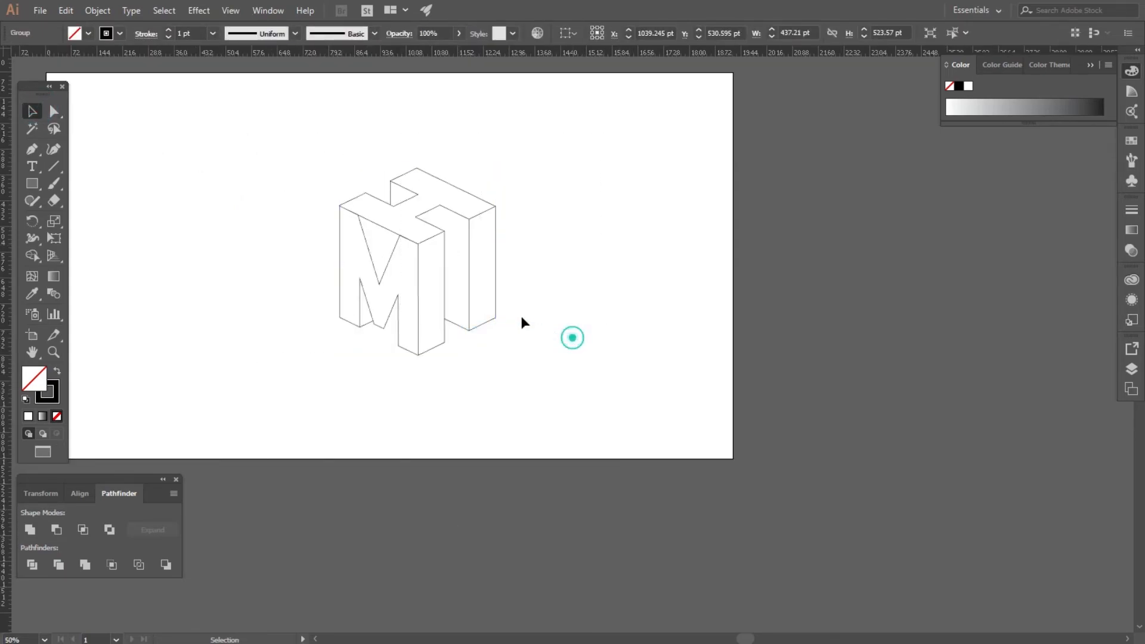
Move the grouped logo to the left part of the artboard.
drag(422, 282, 344, 273)
alt+scroll(624, 272, down, 1)
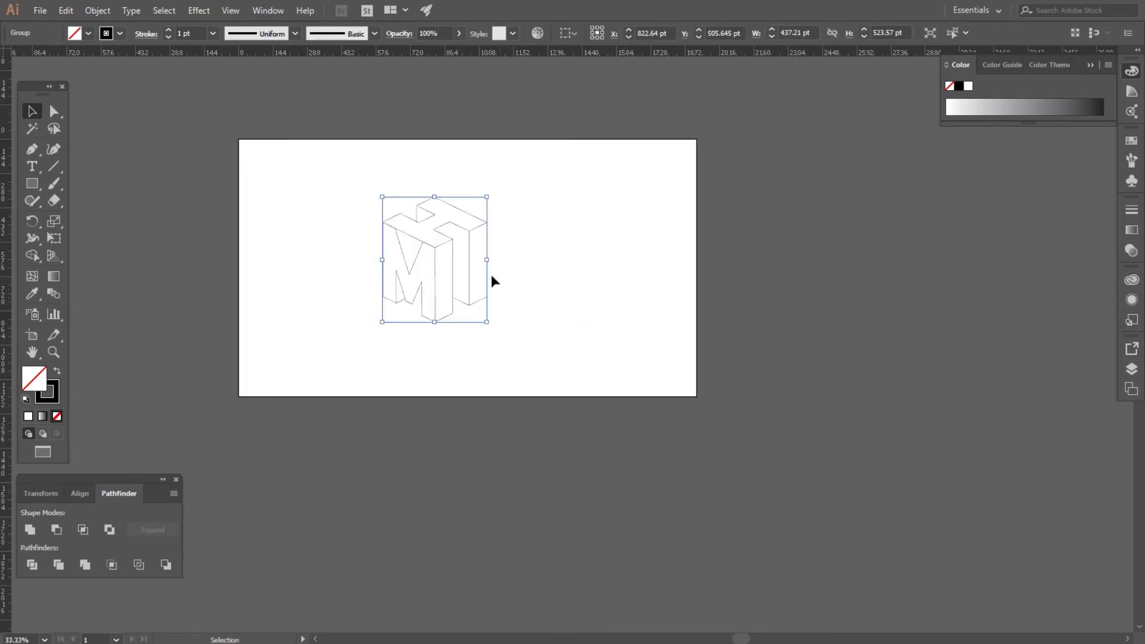
alt+scroll(493, 276, up, 1)
drag(483, 250, 501, 250)
click(575, 264)
Select the whole logo and raise its stroke weight to 10 pt.
alt+scroll(370, 212, up, 2)
scroll(341, 184, up, 1)
drag(185, 114, 671, 536)
key(Up)
key(Up)
key(Up)
key(Up)
key(Up)
key(Up)
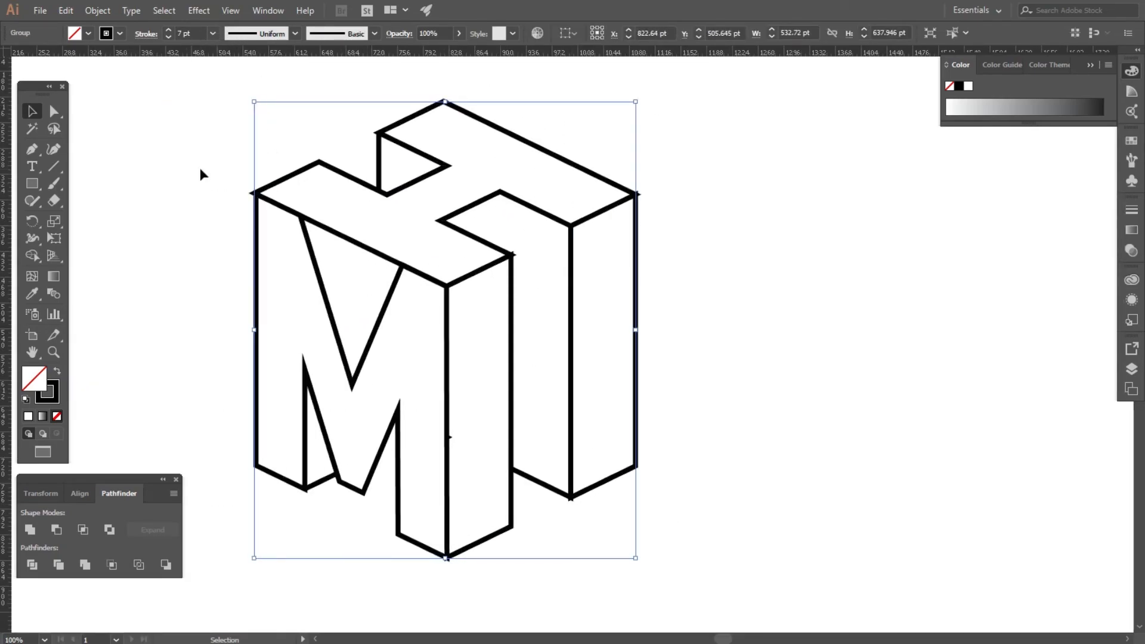
key(Up)
key(Up)
key(Up)
key(ctrl+minus)
Set the logo's stroke to round caps and round corners.
click(146, 34)
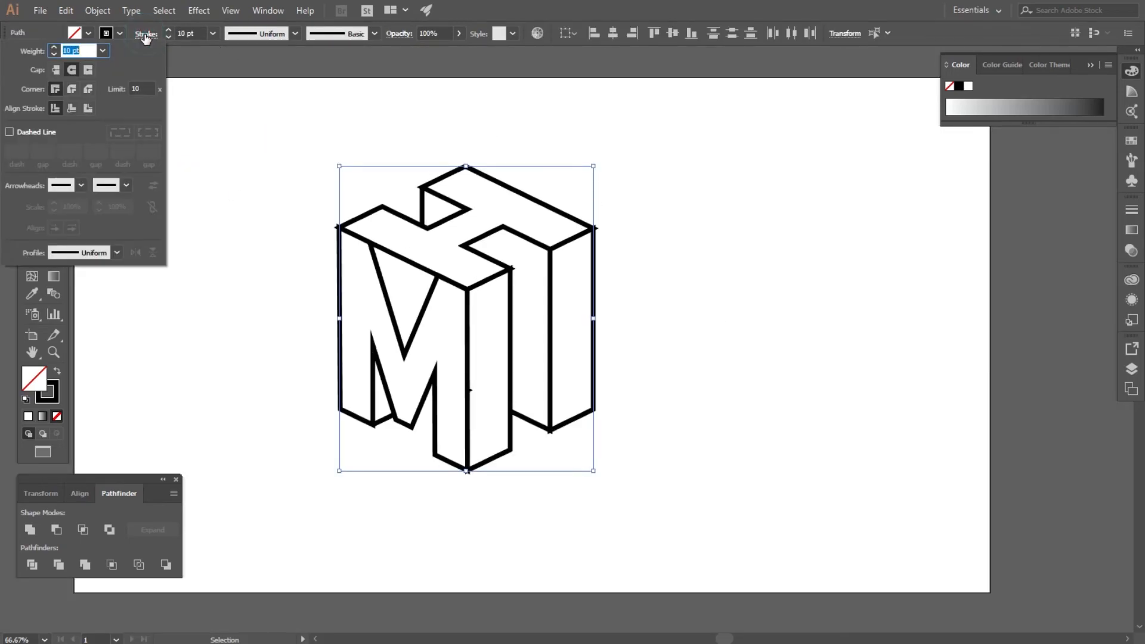
click(59, 70)
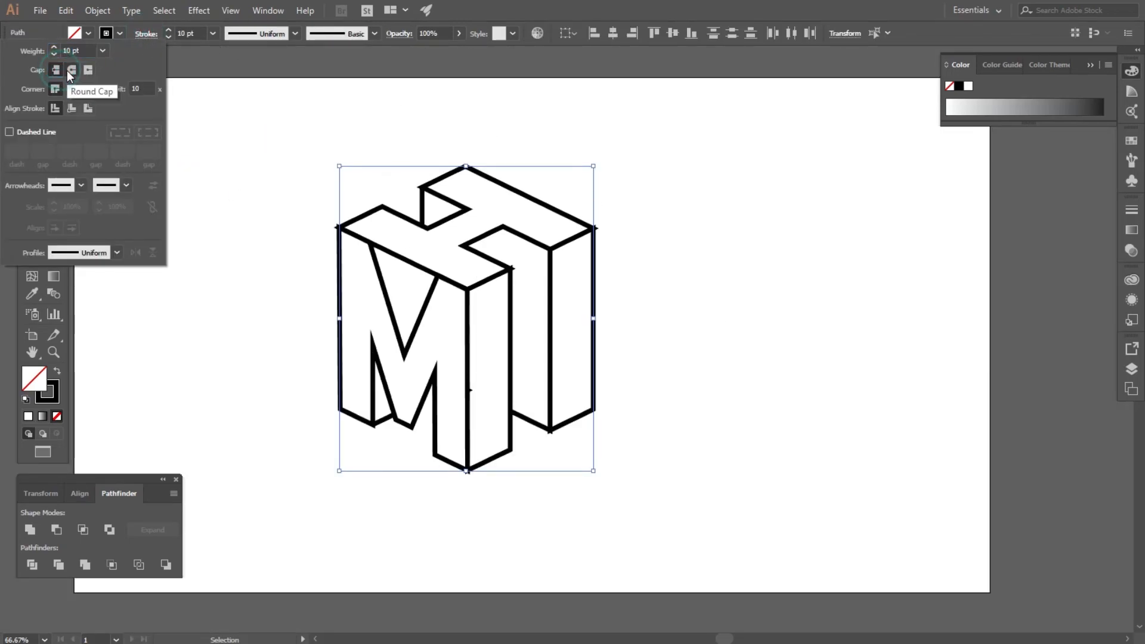
click(72, 89)
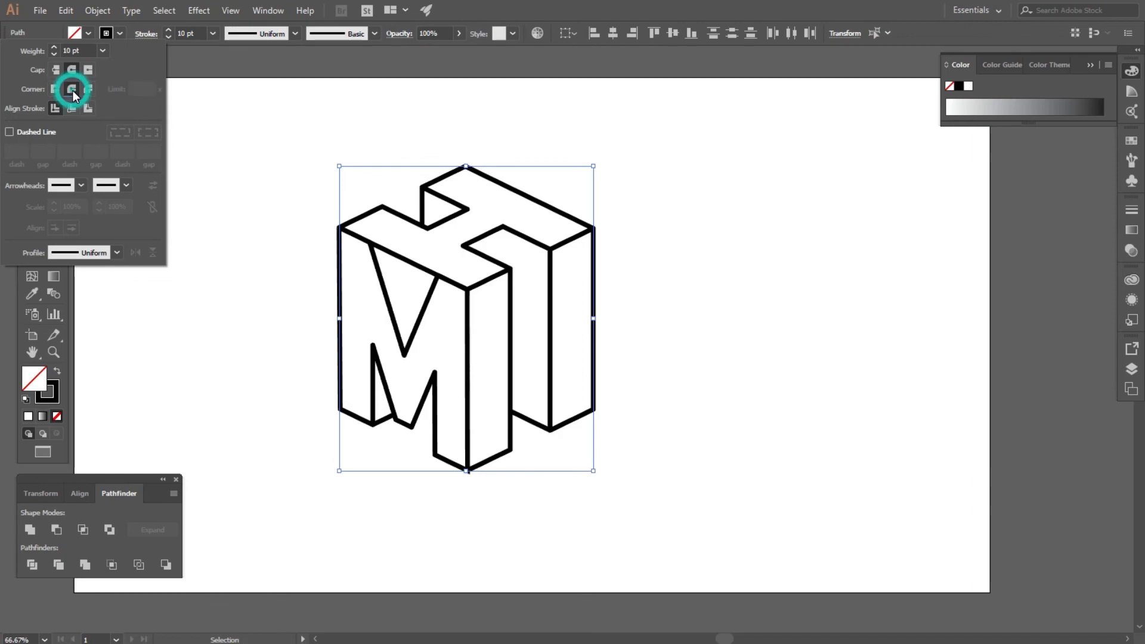
click(277, 188)
click(248, 195)
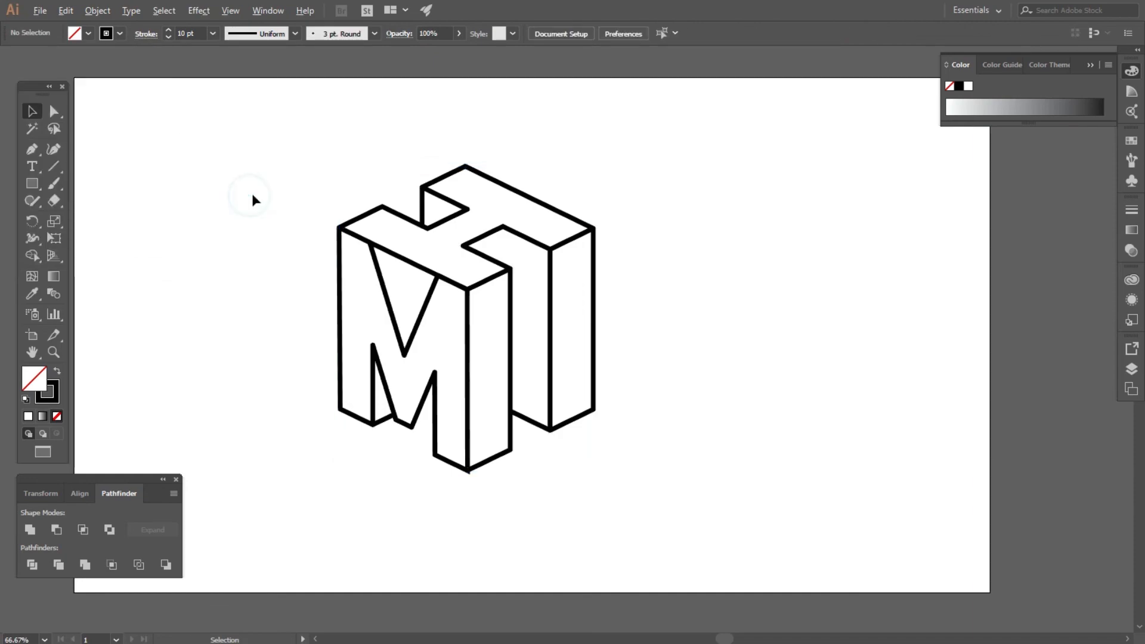
Select the logo and nudge it slightly upward on the artboard.
key(ctrl+minus)
drag(252, 188, 520, 344)
mouse_move(512, 288)
mouse_down()
mouse_move(530, 289)
mouse_move(507, 269)
mouse_up()
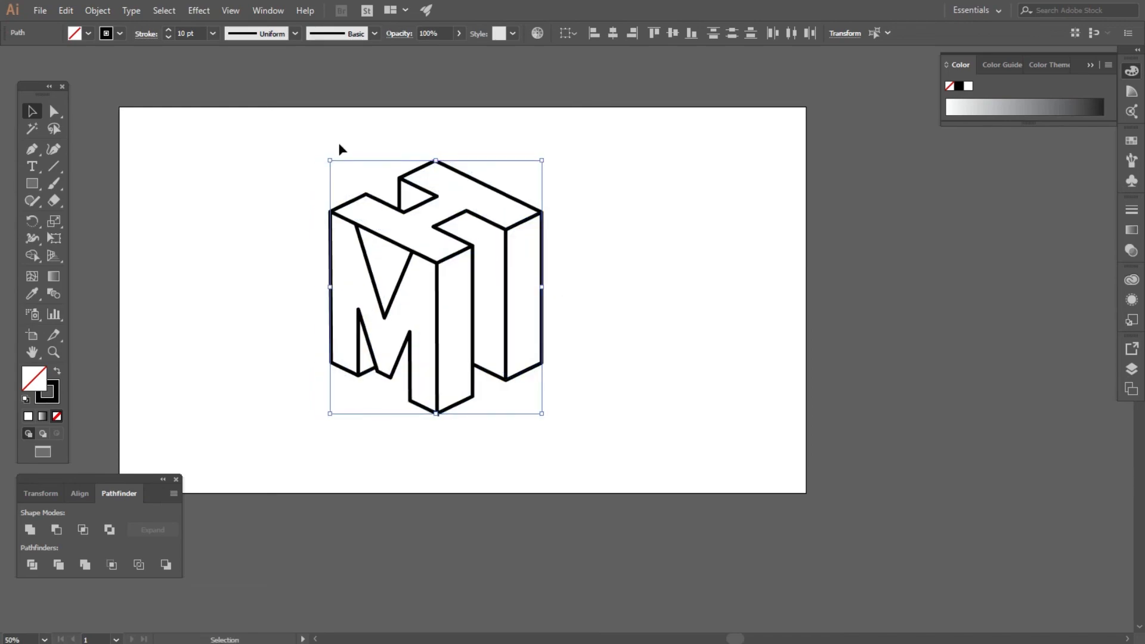
scroll(189, 29, up, 2)
click(220, 190)
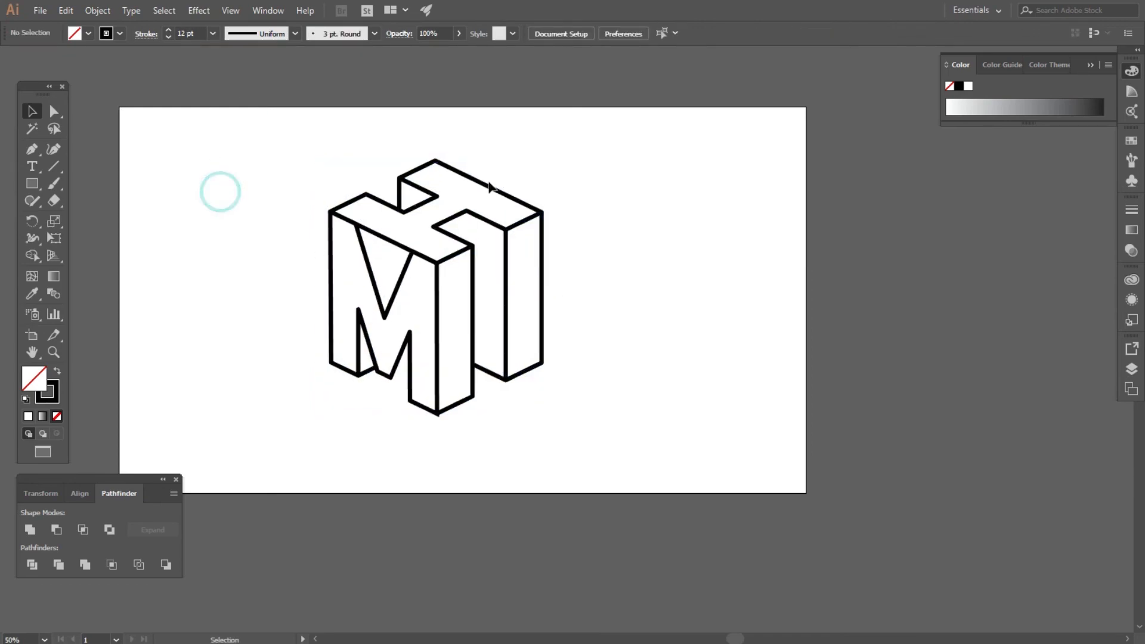